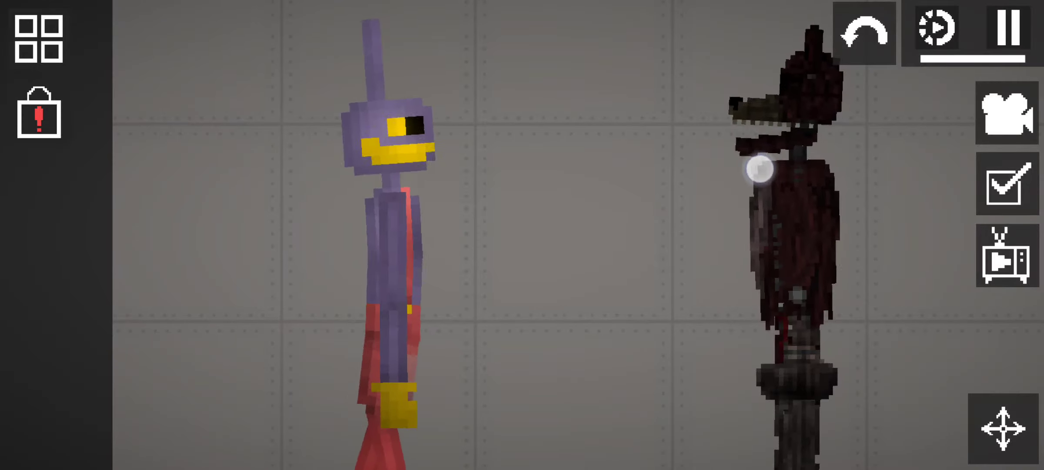
Push the dark fox into Jax and have Jax raise his hand in a wave.
left_click_drag(758, 168, 629, 168)
mouse_move(268, 378)
left_mouse_down()
mouse_move(329, 284)
mouse_move(305, 193)
mouse_move(298, 233)
mouse_move(368, 299)
mouse_move(335, 226)
mouse_move(243, 233)
mouse_move(396, 282)
mouse_move(261, 207)
mouse_move(384, 237)
left_mouse_up()
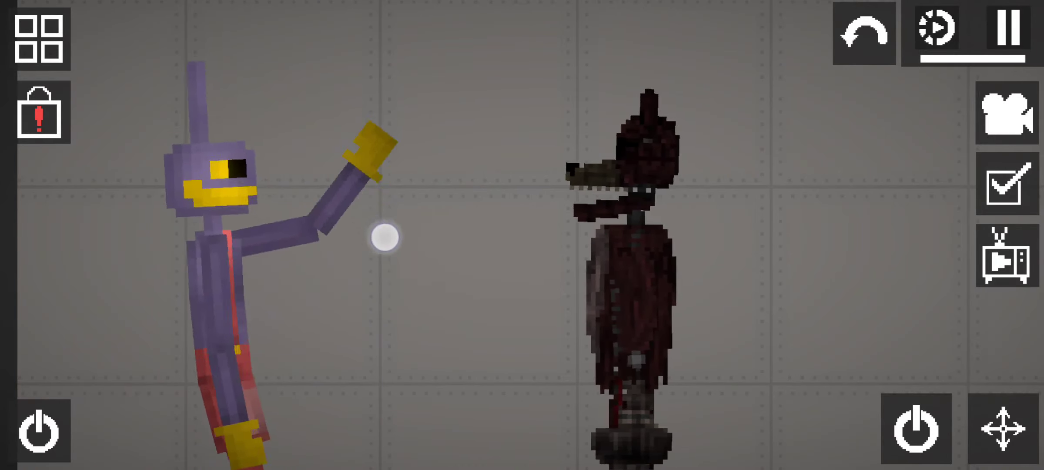
left_click(40, 38)
mouse_move(904, 255)
left_mouse_down()
mouse_move(832, 244)
mouse_move(804, 167)
left_mouse_up()
mouse_move(485, 445)
left_mouse_down()
mouse_move(525, 436)
mouse_move(583, 307)
mouse_move(590, 221)
mouse_move(399, 359)
left_mouse_up()
mouse_move(533, 382)
left_mouse_down()
mouse_move(576, 383)
mouse_move(595, 215)
mouse_move(557, 377)
left_mouse_up()
mouse_move(356, 418)
left_mouse_down()
mouse_move(544, 380)
mouse_move(623, 264)
mouse_move(539, 353)
left_mouse_up()
left_click(386, 196)
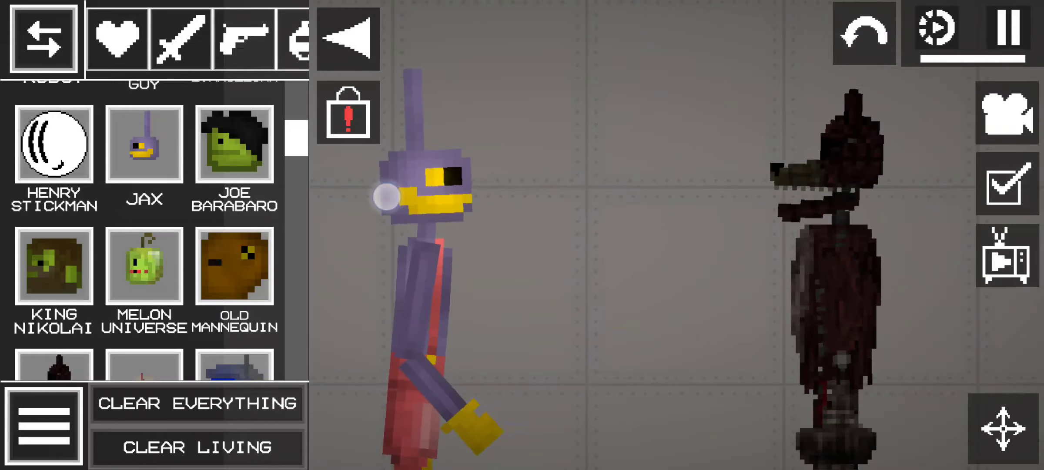
left_click(348, 39)
Pull the dark fox close and swing both characters' arms as they talk.
mouse_move(845, 360)
left_mouse_down()
mouse_move(734, 354)
mouse_move(715, 426)
mouse_move(615, 240)
mouse_move(582, 279)
mouse_move(643, 177)
left_mouse_up()
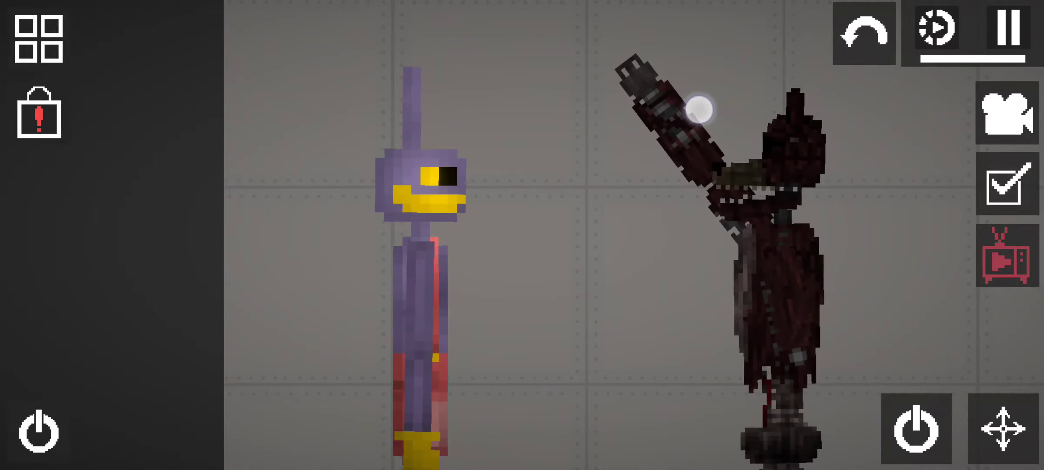
mouse_move(699, 109)
left_mouse_down()
mouse_move(710, 104)
mouse_move(585, 301)
mouse_move(747, 170)
left_mouse_up()
mouse_move(676, 216)
left_mouse_down()
mouse_move(606, 338)
mouse_move(618, 324)
left_mouse_up()
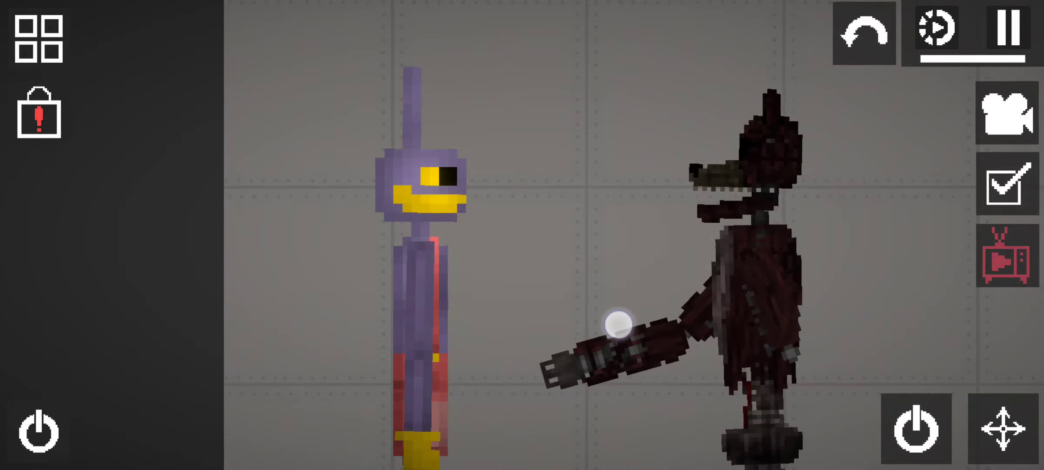
left_click_drag(636, 294, 819, 321)
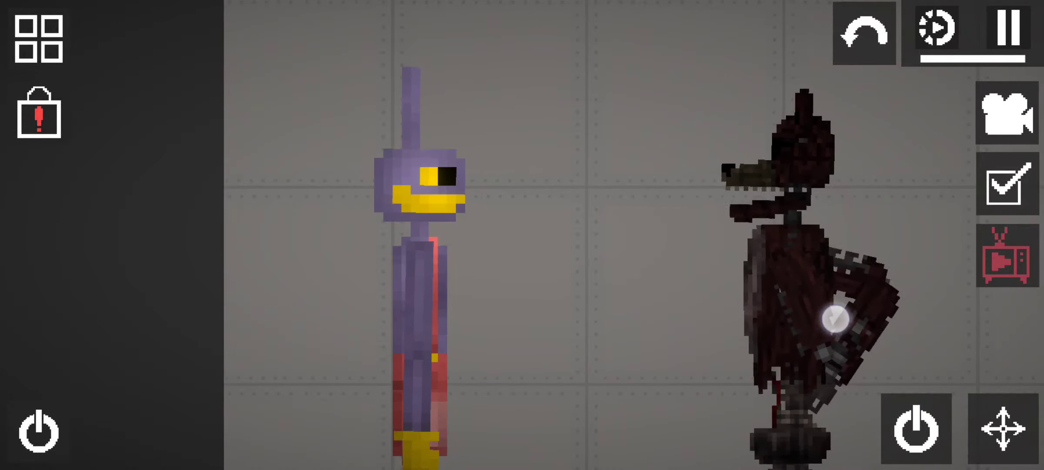
mouse_move(424, 432)
left_mouse_down()
mouse_move(552, 236)
mouse_move(447, 226)
mouse_move(509, 268)
mouse_move(531, 241)
mouse_move(484, 311)
left_mouse_up()
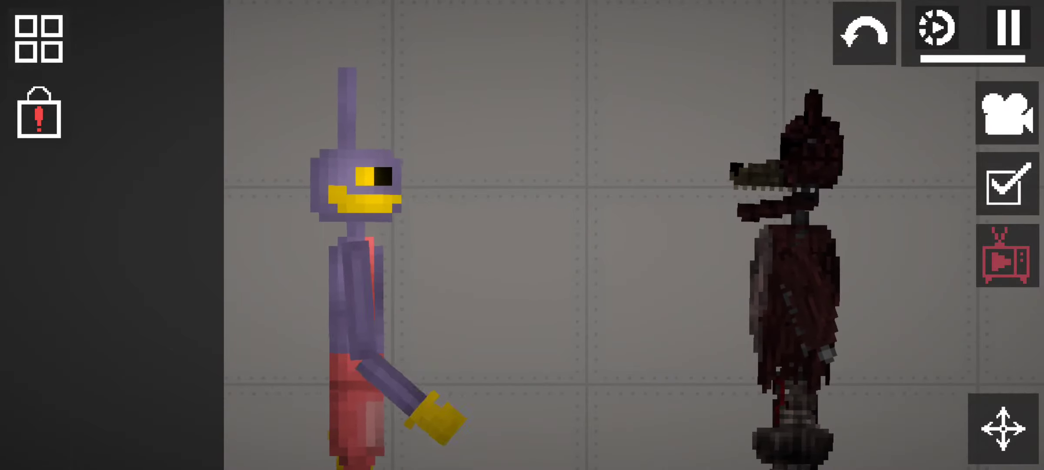
scroll(811, 264, "up", 5)
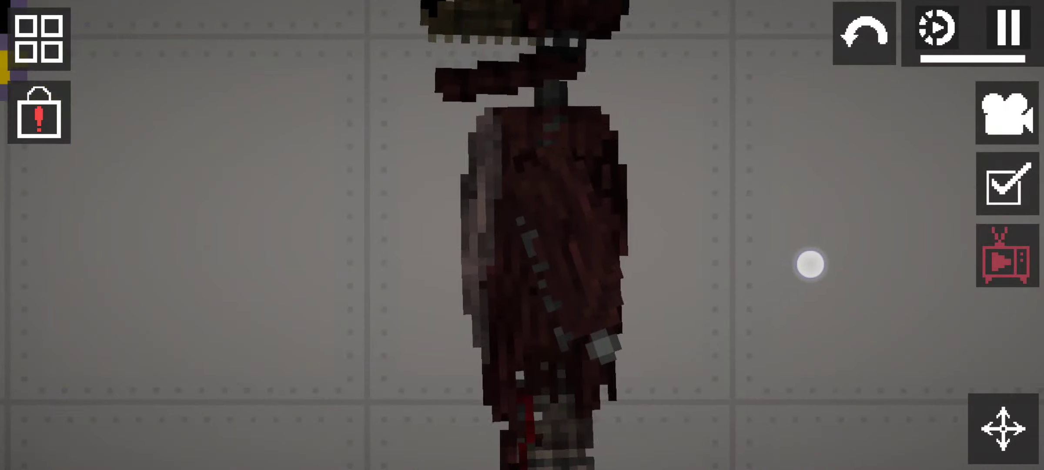
left_click_drag(810, 264, 930, 82)
mouse_move(522, 294)
left_mouse_down()
mouse_move(495, 242)
mouse_move(478, 268)
mouse_move(479, 117)
left_mouse_up()
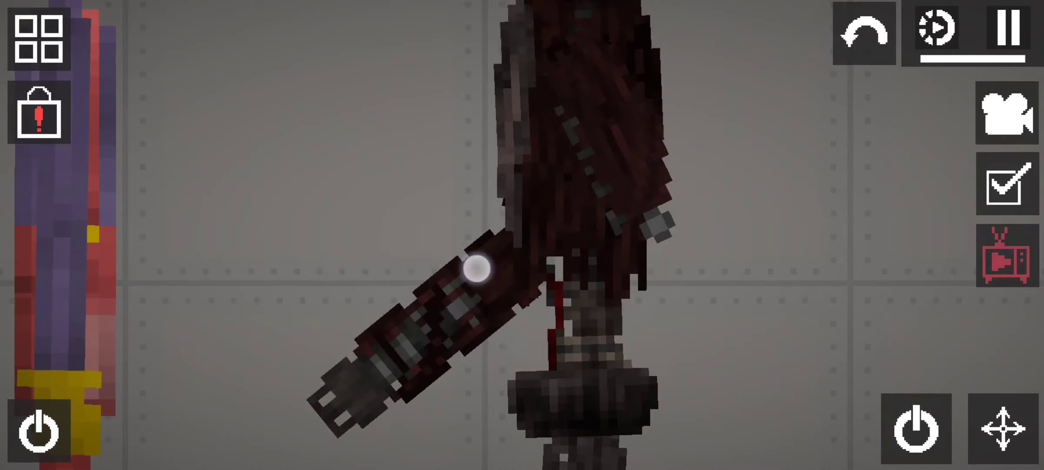
scroll(522, 236, "down", 5)
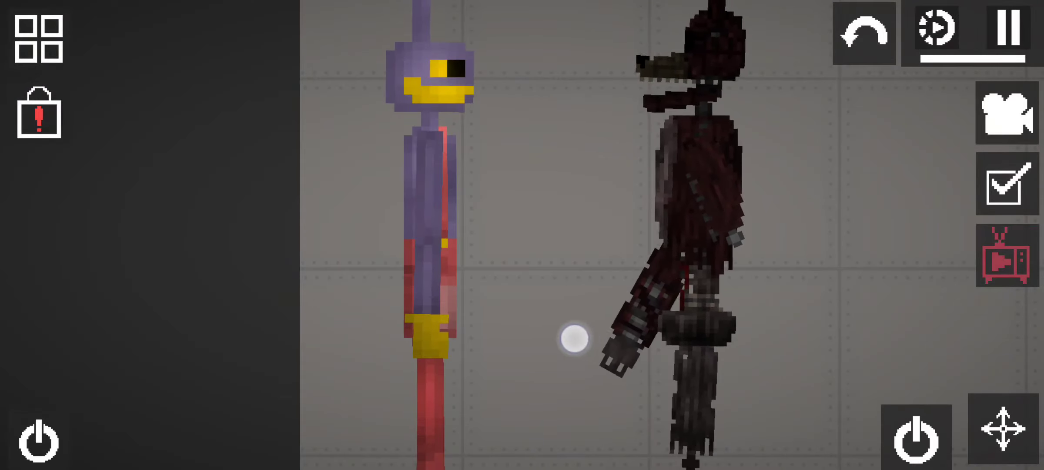
mouse_move(575, 338)
left_mouse_down()
mouse_move(540, 206)
mouse_move(580, 166)
left_mouse_up()
scroll(770, 262, "down", 1)
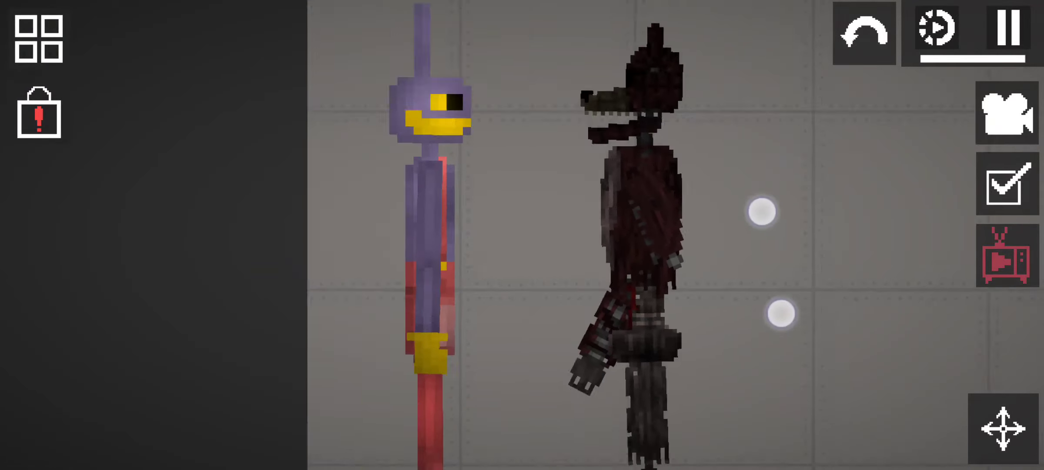
scroll(771, 263, "up", 5)
scroll(557, 318, "up", 2)
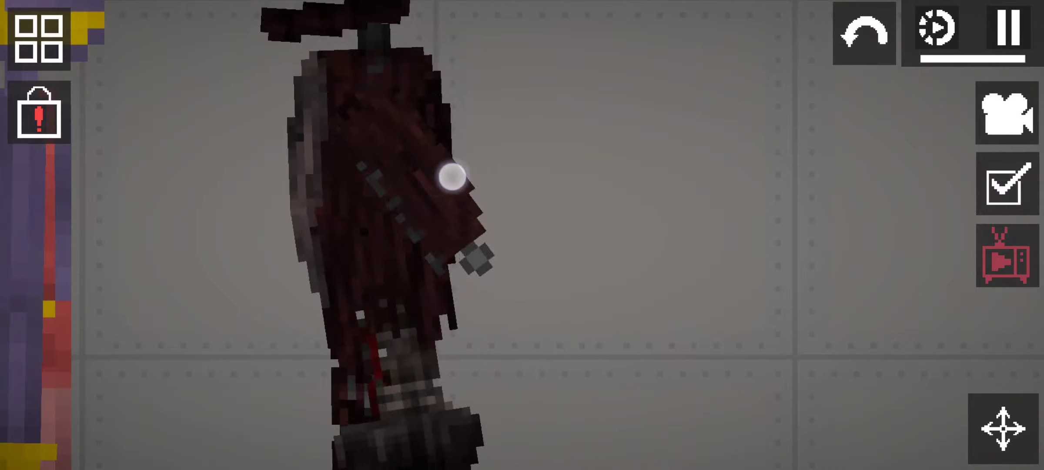
left_click_drag(473, 356, 503, 352)
scroll(680, 275, "down", 2)
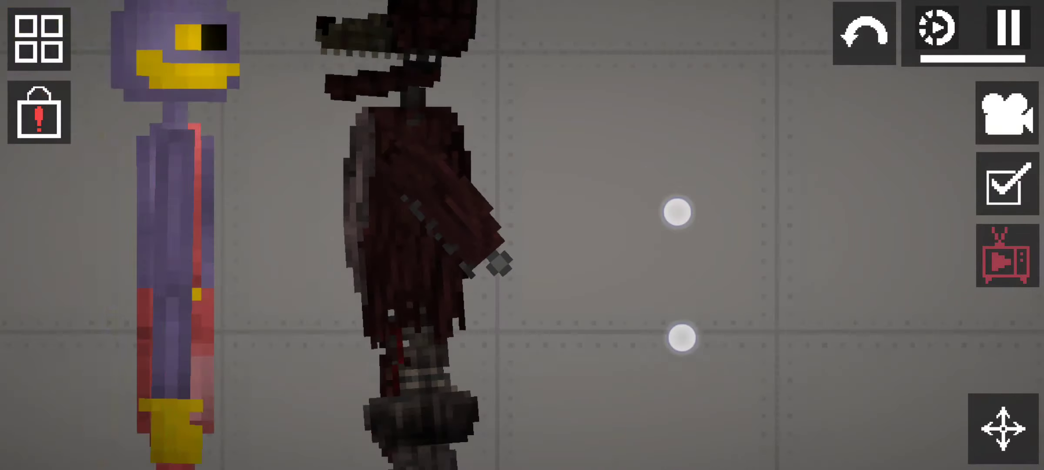
scroll(679, 275, "down", 3)
left_click_drag(824, 350, 715, 251)
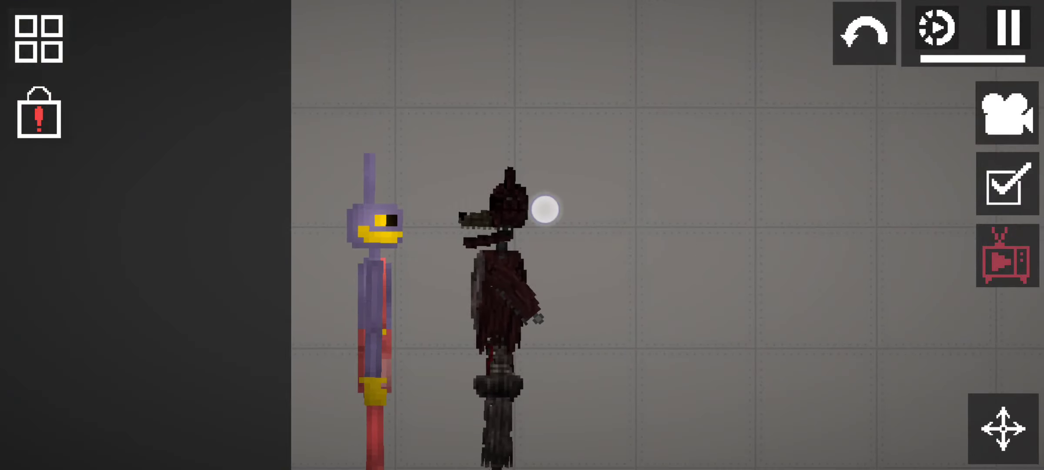
Spawn the Rocketship from the Saves category.
left_click(39, 38)
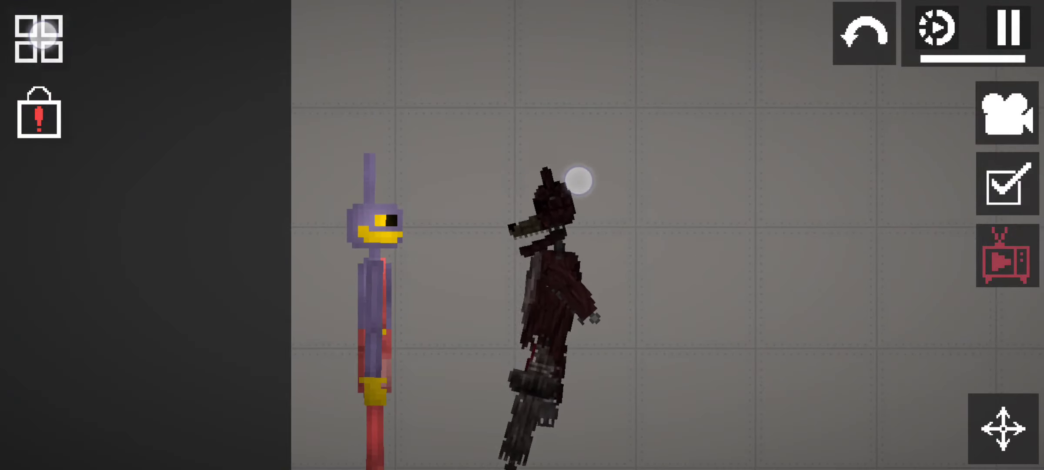
left_click_drag(824, 175, 727, 252)
scroll(727, 252, "up", 2)
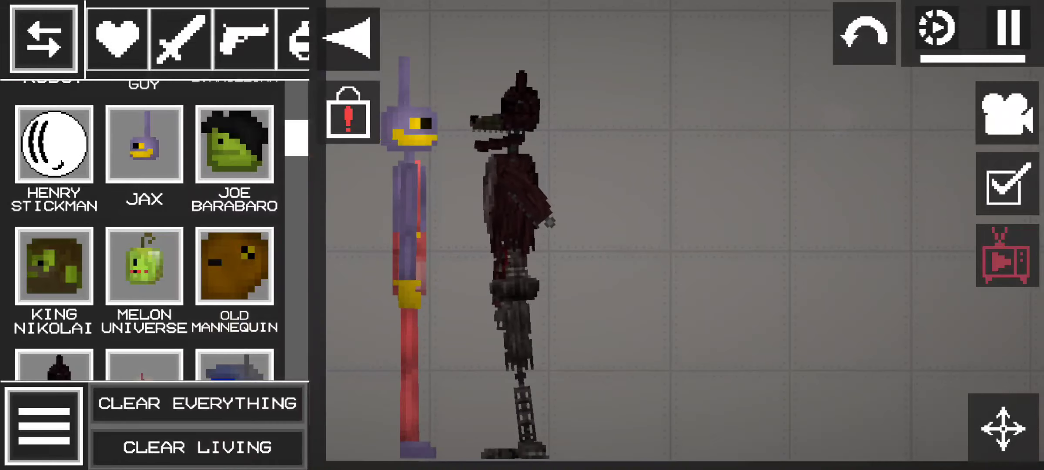
left_click_drag(506, 115, 1028, 188)
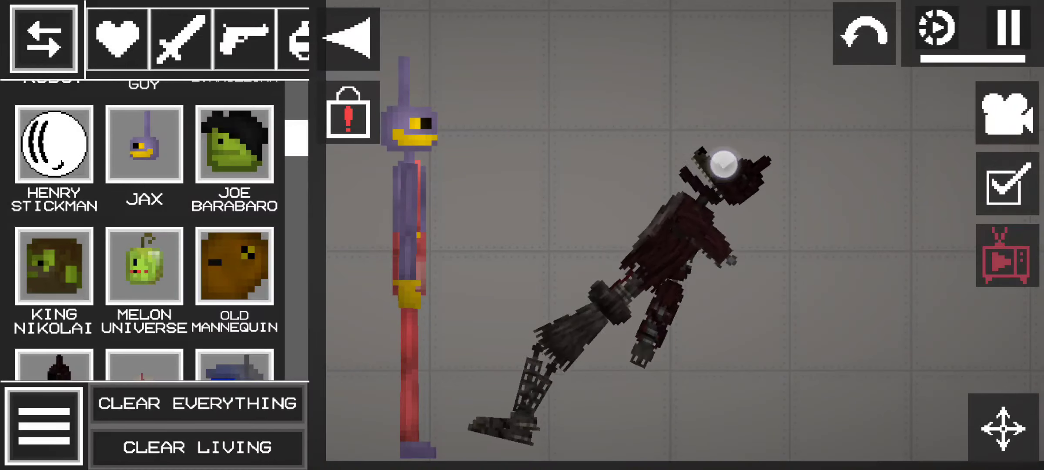
left_click_drag(188, 37, 114, 37)
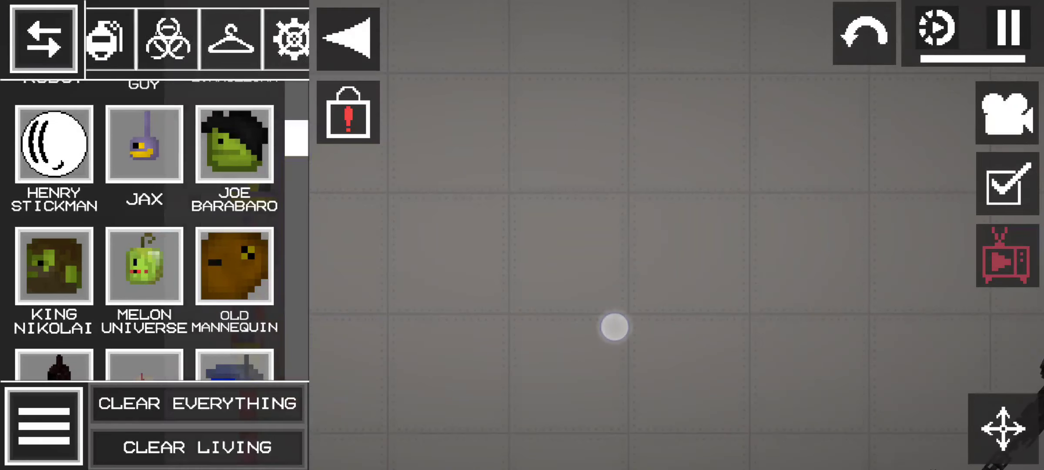
left_click_drag(188, 37, 114, 37)
left_click(277, 37)
left_click_drag(298, 131, 299, 327)
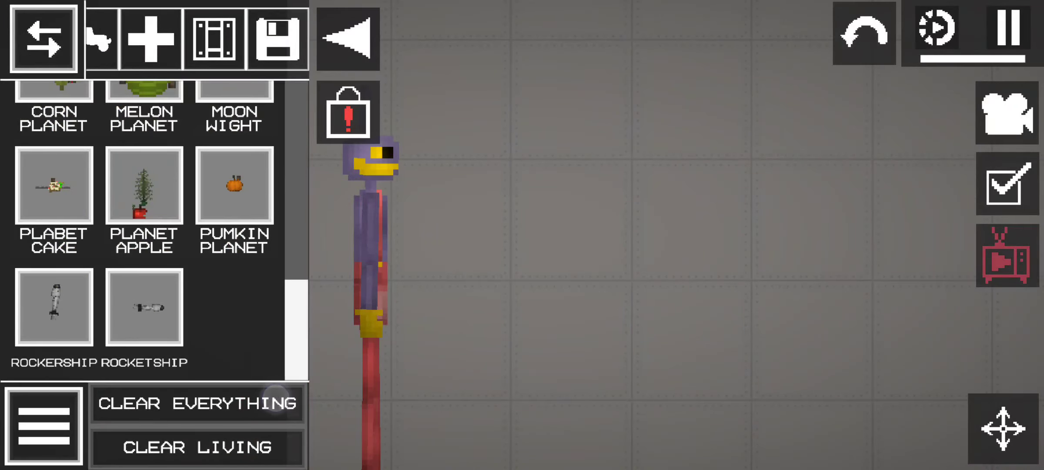
scroll(677, 237, "down", 2)
left_click(718, 109)
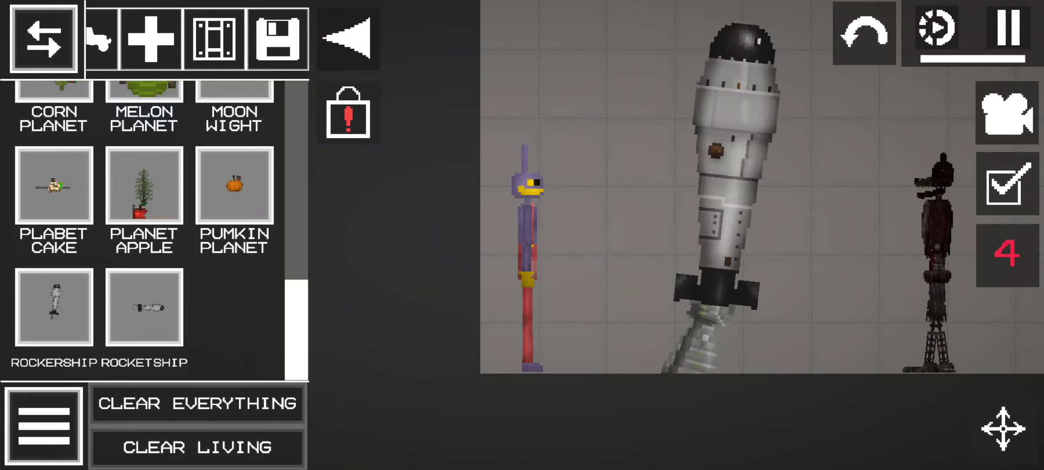
Add a rod along the rocketship, activate its engine and tilt it left.
left_click(1008, 28)
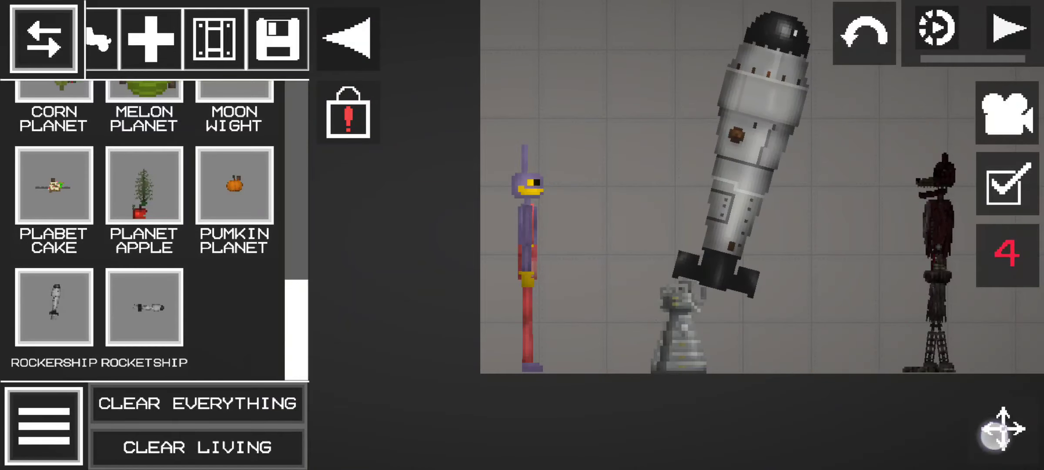
left_click(734, 163)
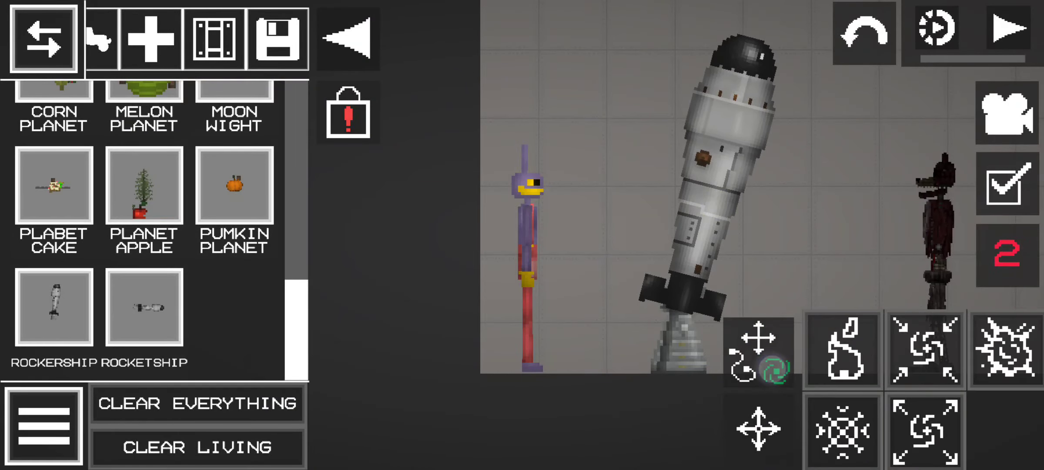
left_click(926, 428)
left_click_drag(697, 233, 685, 347)
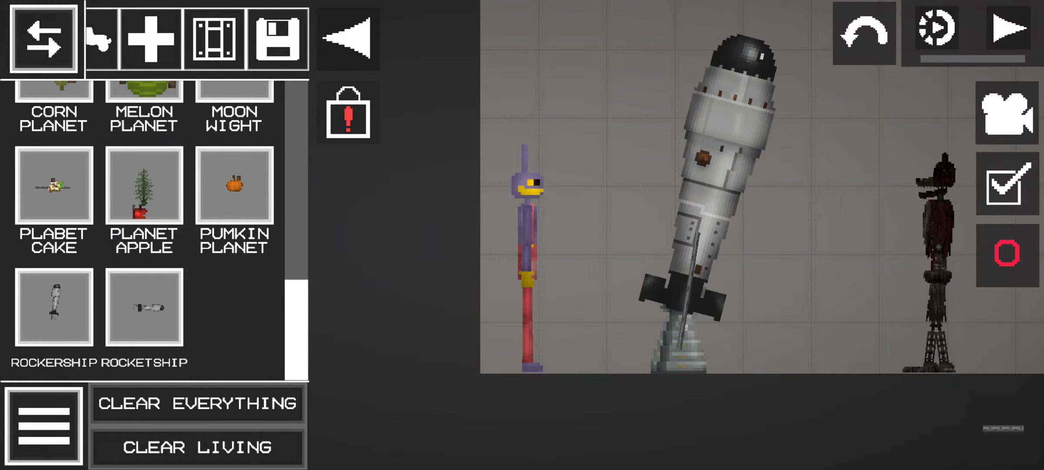
left_click_drag(758, 306, 706, 327)
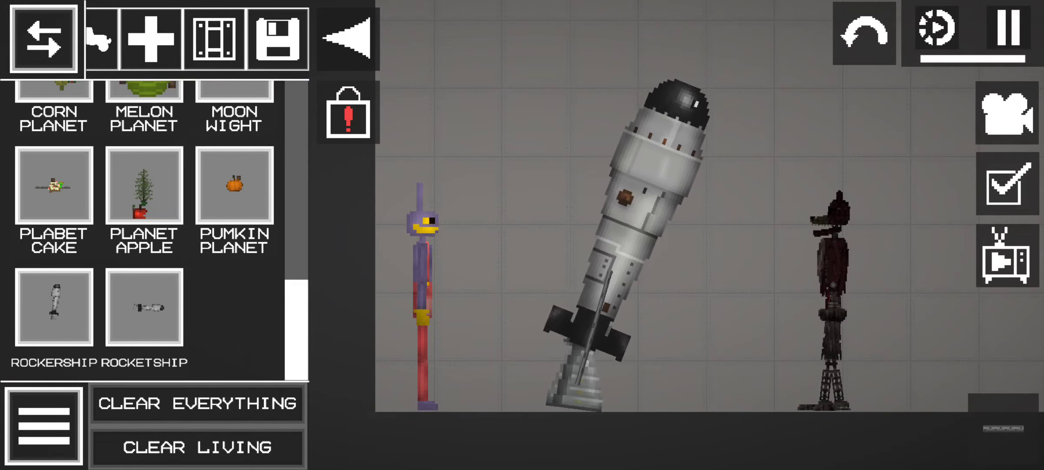
left_click(636, 204)
left_click(987, 350)
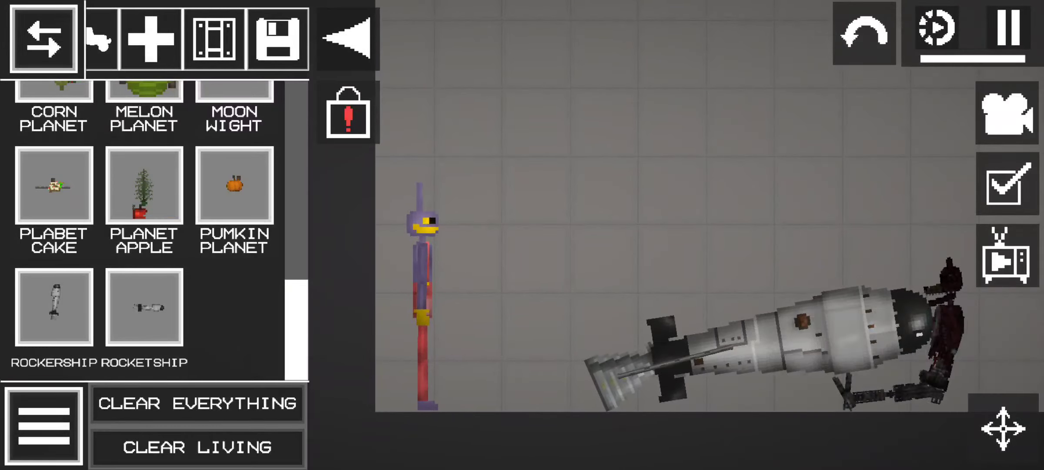
left_click_drag(717, 169, 664, 208)
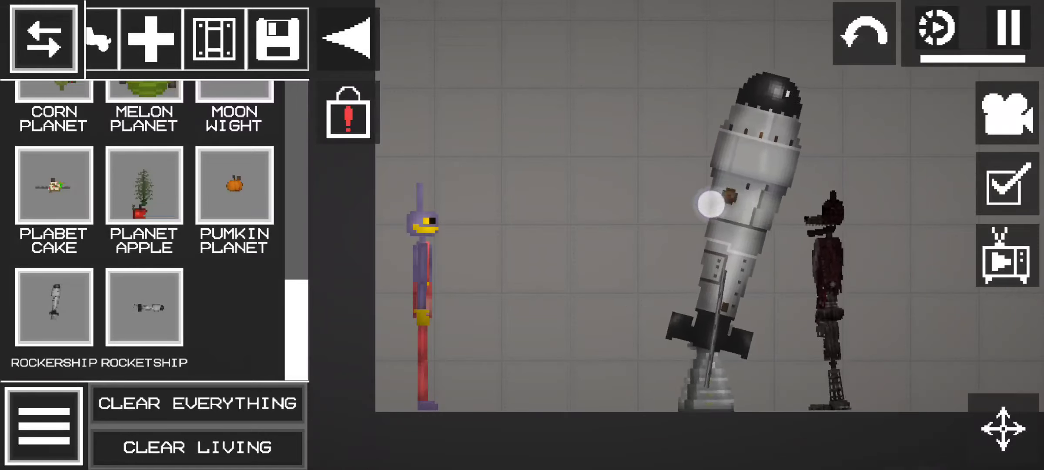
Delete the dark fox and Jax through their options menus.
left_click(1008, 27)
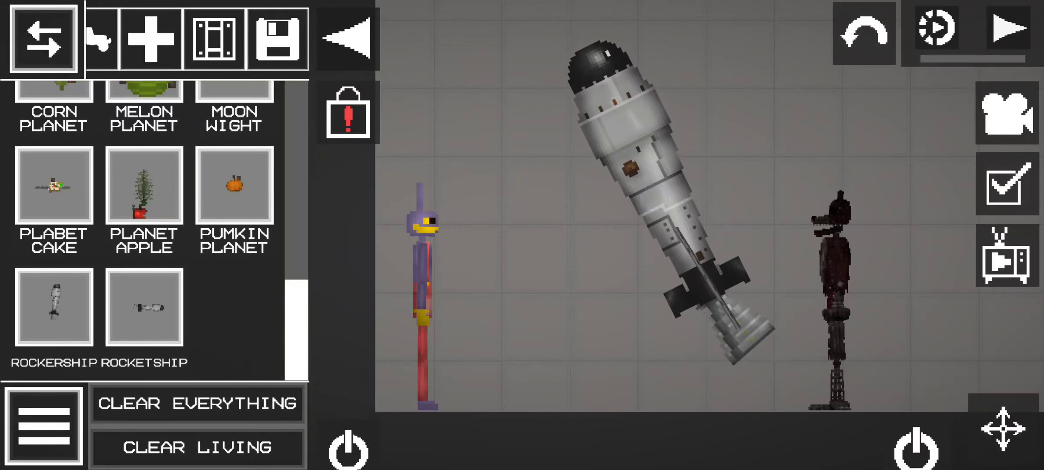
left_click(841, 210)
left_click(908, 96)
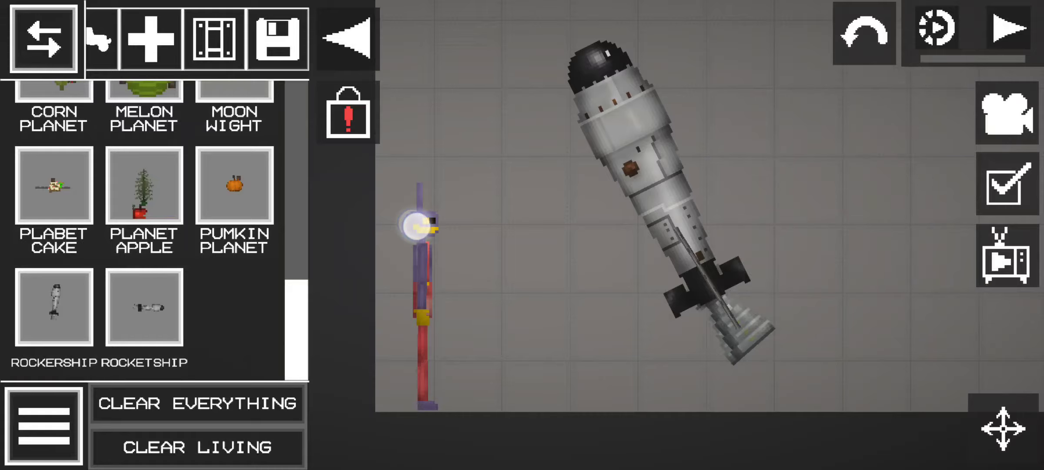
left_click(418, 225)
left_click(363, 130)
Resume the simulation and hang the rocket upright.
left_click(1008, 27)
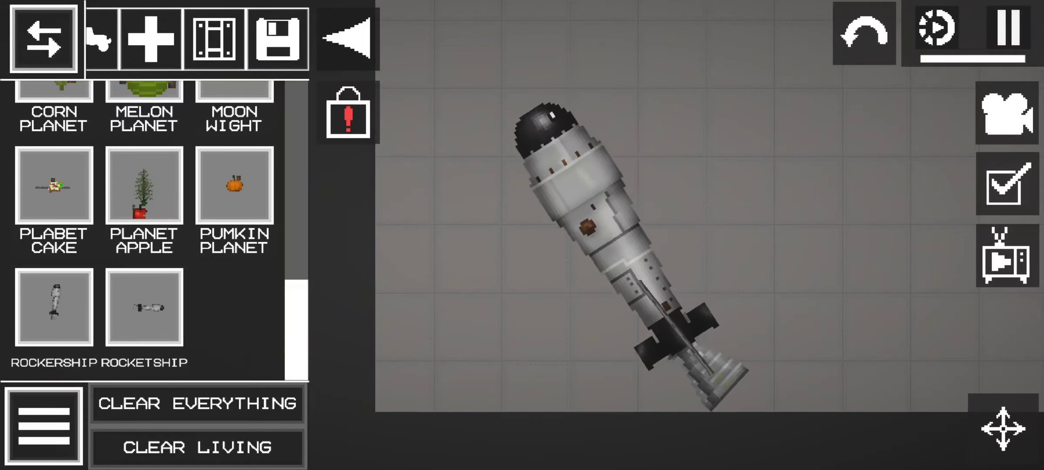
left_click(640, 222)
left_click_drag(641, 223, 640, 213)
left_click_drag(683, 331, 699, 345)
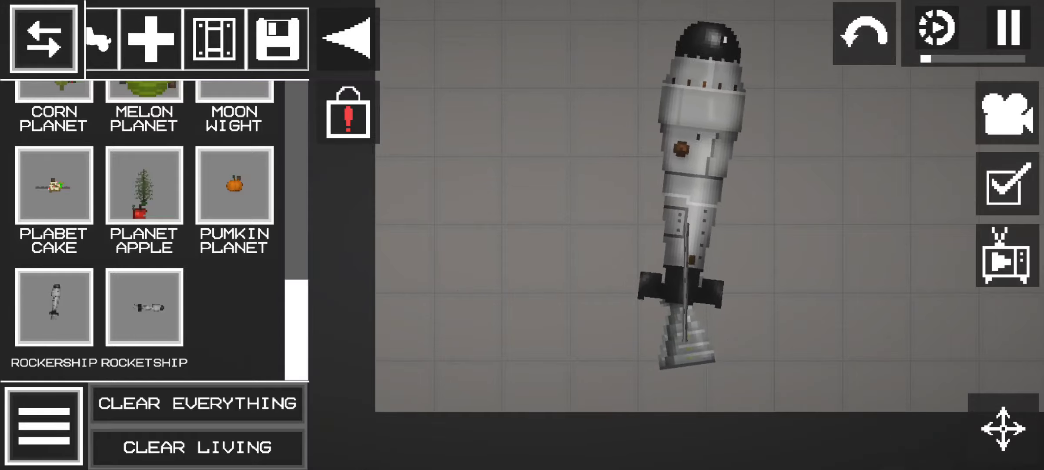
Release the rocketship and point it upward as the camera follows.
left_click(348, 37)
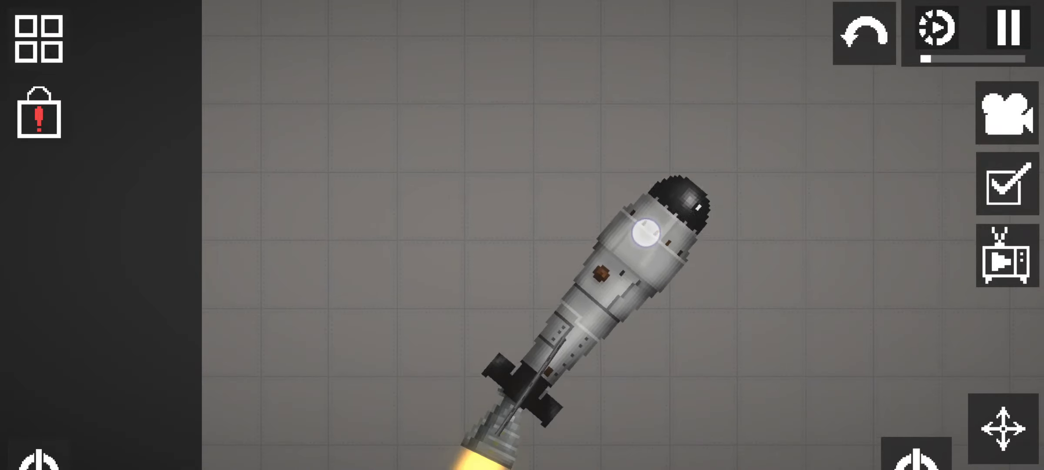
left_click(714, 367)
scroll(783, 251, "down", 3)
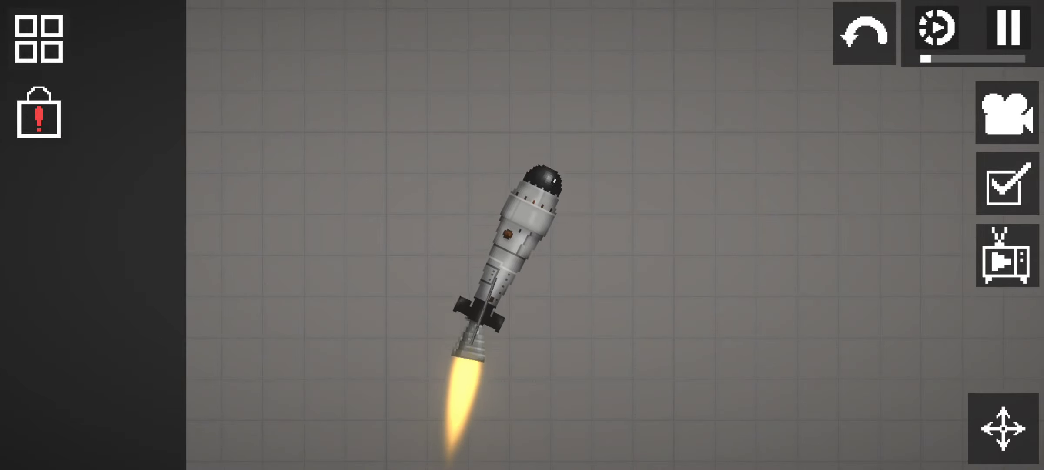
left_click(196, 237)
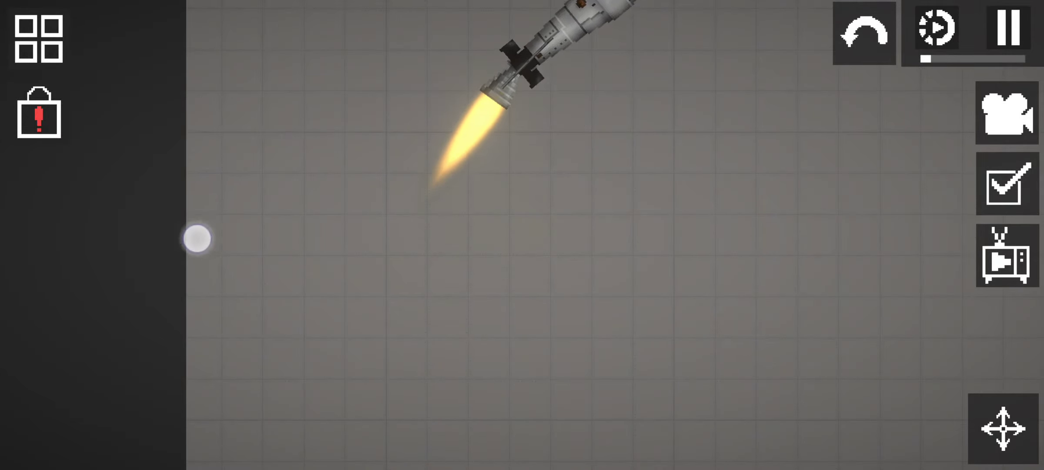
left_click(391, 253)
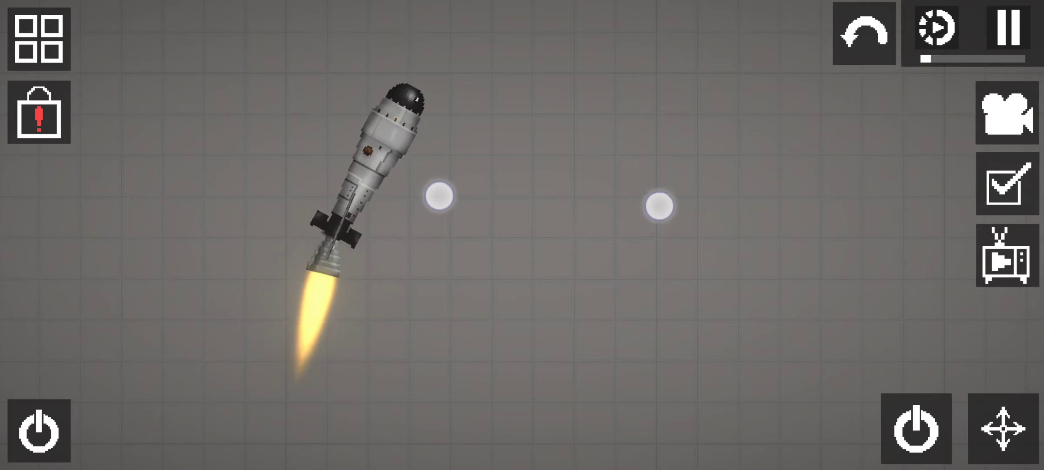
left_click_drag(361, 412, 545, 128)
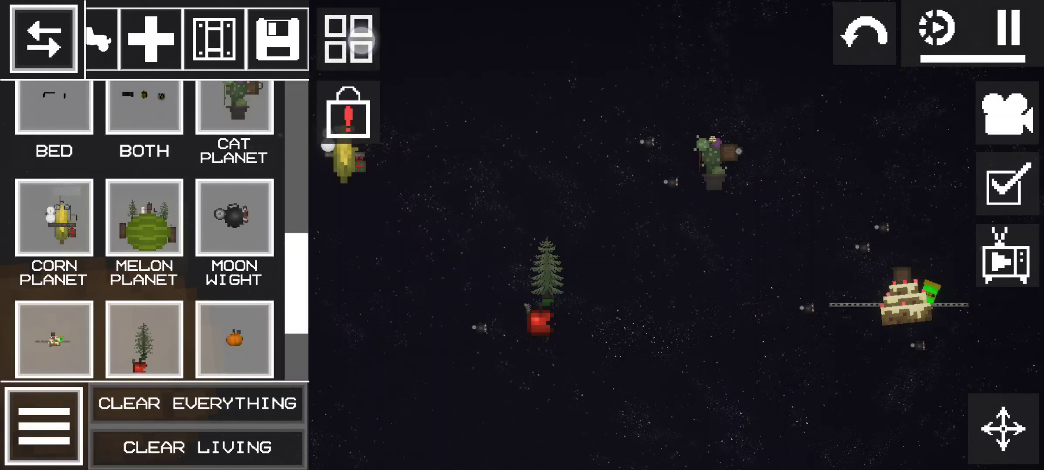
Pan across the space map to the melon planet and orange sun, spawning a rocketship.
left_click(360, 41)
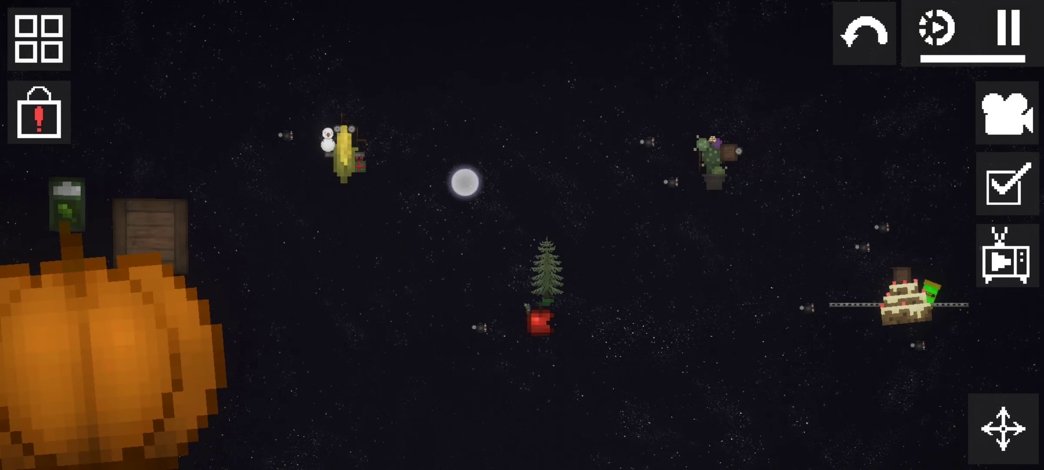
left_click_drag(464, 180, 658, 204)
left_click_drag(482, 106, 746, 141)
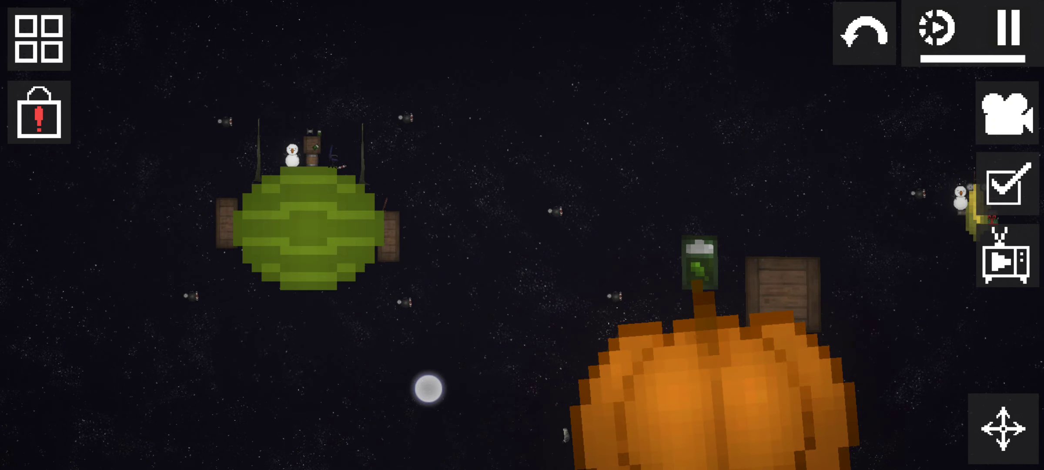
left_click_drag(427, 389, 723, 354)
scroll(341, 281, "down", 2)
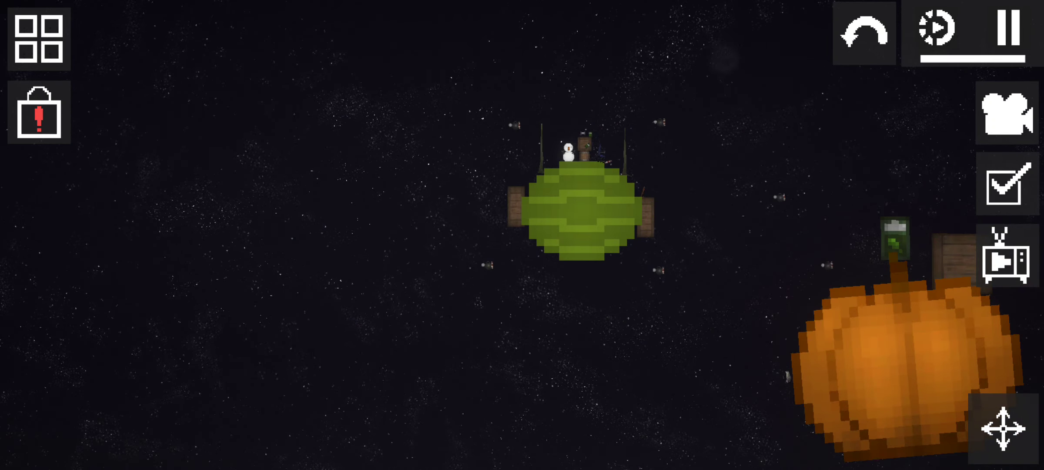
left_click_drag(281, 315, 795, 146)
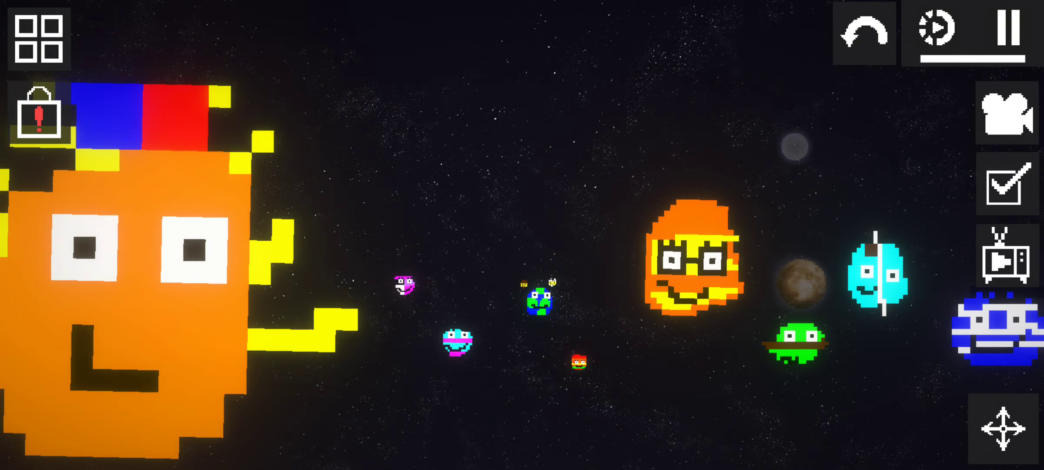
scroll(529, 241, "up", 2)
left_click(38, 39)
scroll(583, 301, "up", 2)
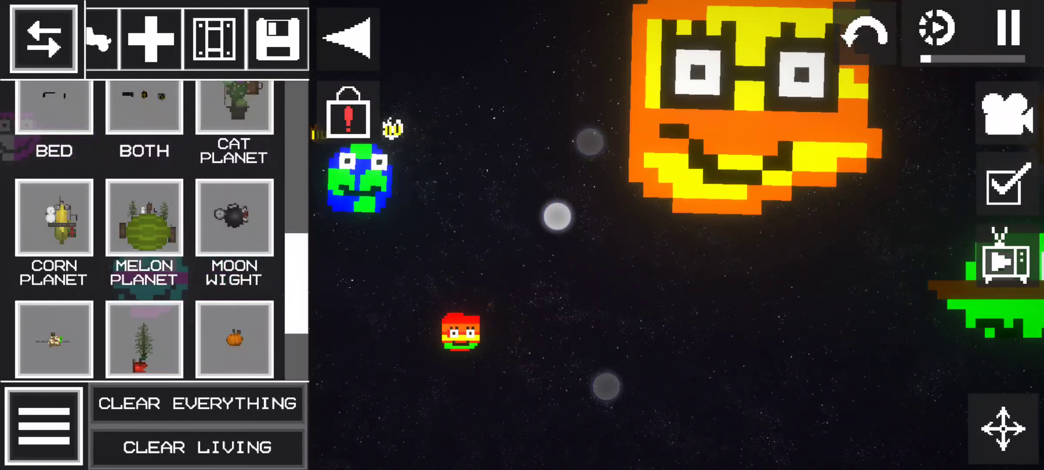
scroll(677, 249, "up", 2)
left_click_drag(287, 291, 288, 336)
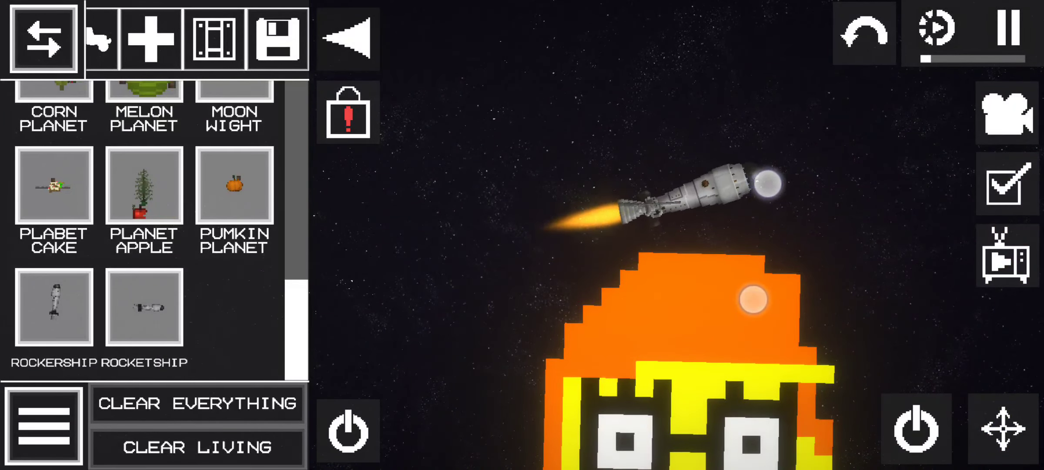
left_click(351, 38)
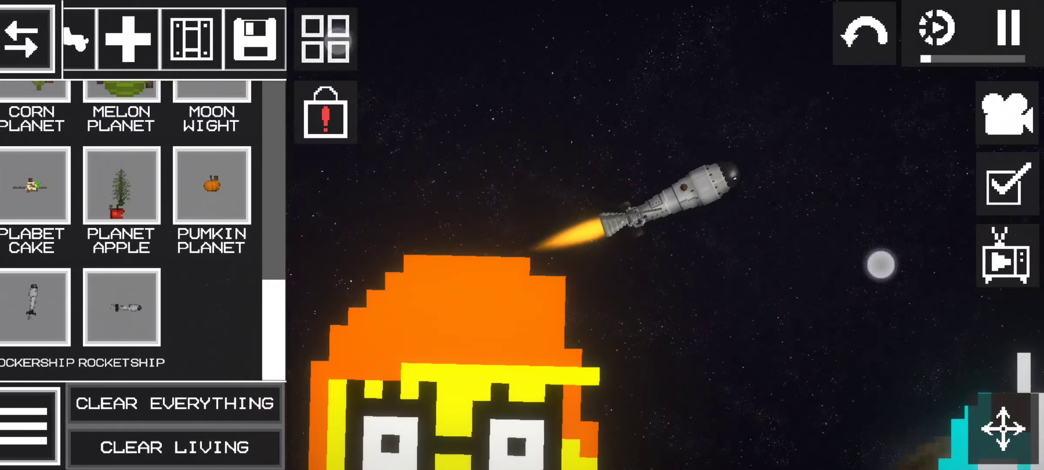
Fly the rocket past the snowman and melon planets, then straighten it upright.
left_click_drag(694, 170, 766, 179)
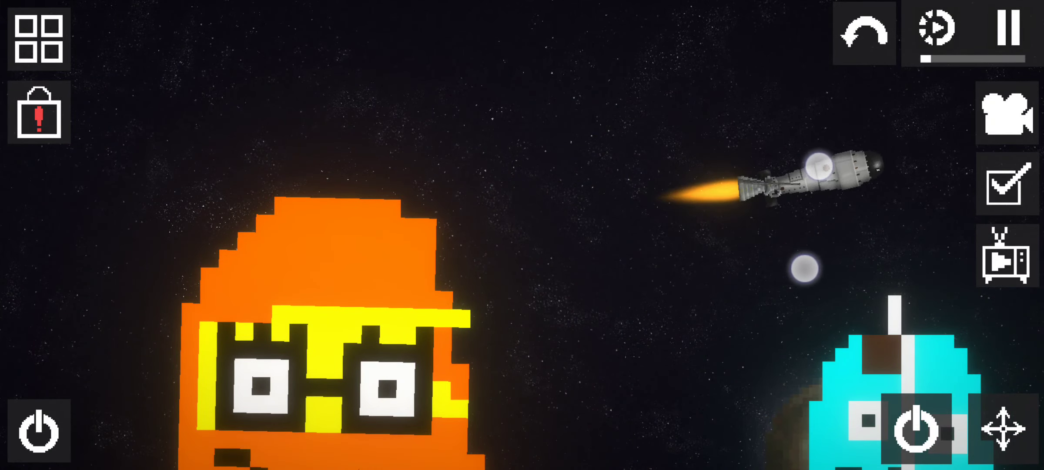
mouse_move(892, 188)
left_mouse_down()
mouse_move(548, 285)
mouse_move(723, 263)
mouse_move(822, 280)
mouse_move(645, 295)
mouse_move(765, 284)
left_mouse_up()
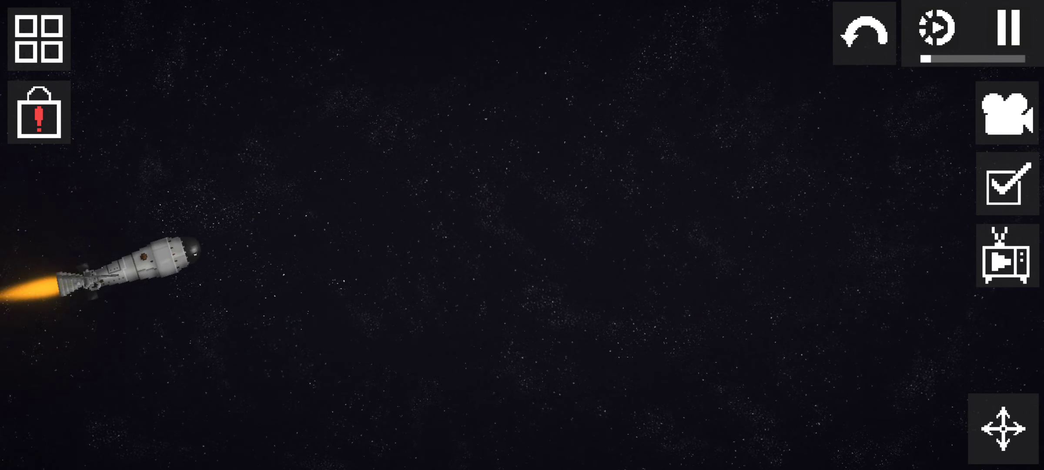
left_click_drag(225, 245, 410, 273)
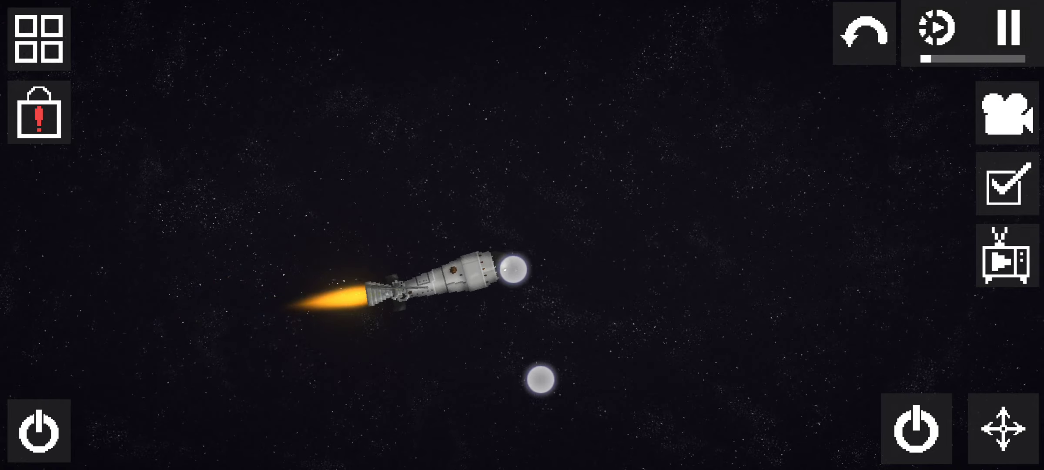
mouse_move(566, 368)
left_mouse_down()
mouse_move(809, 326)
mouse_move(609, 343)
mouse_move(584, 325)
left_mouse_up()
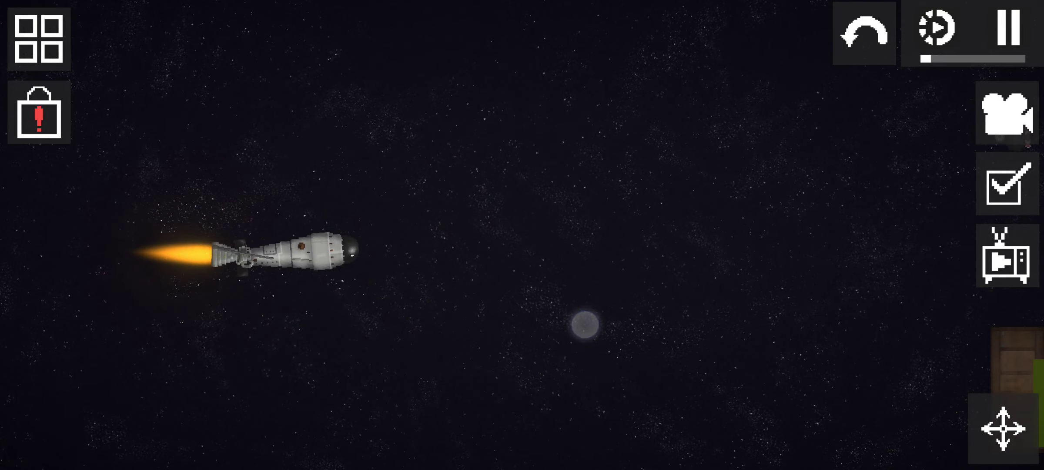
left_click_drag(422, 243, 526, 281)
mouse_move(609, 272)
left_mouse_down()
mouse_move(843, 273)
mouse_move(643, 214)
mouse_move(443, 228)
left_mouse_up()
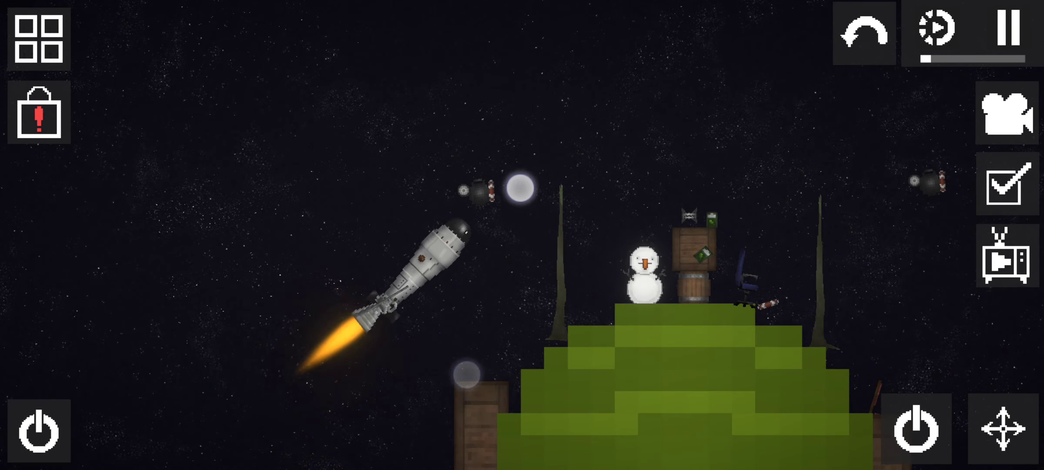
left_click_drag(566, 241, 571, 264)
left_click_drag(624, 190, 653, 162)
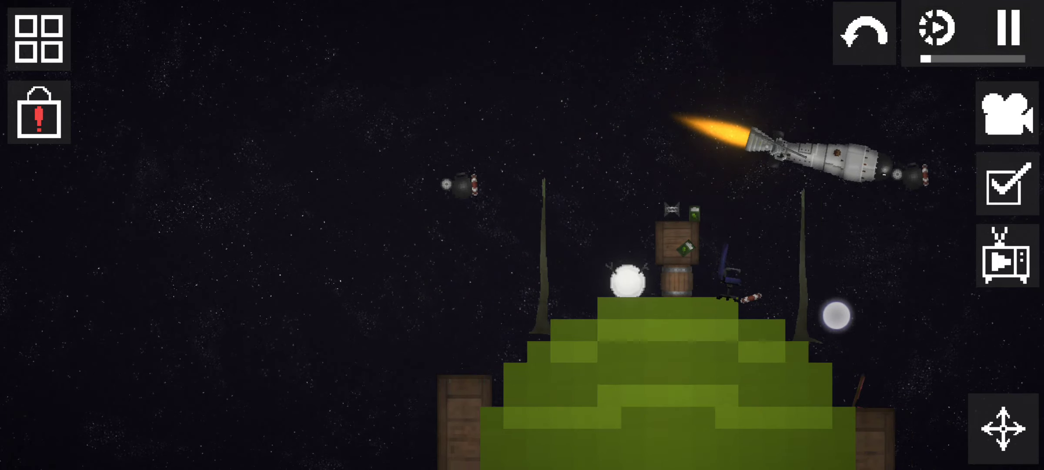
left_click_drag(561, 163, 551, 68)
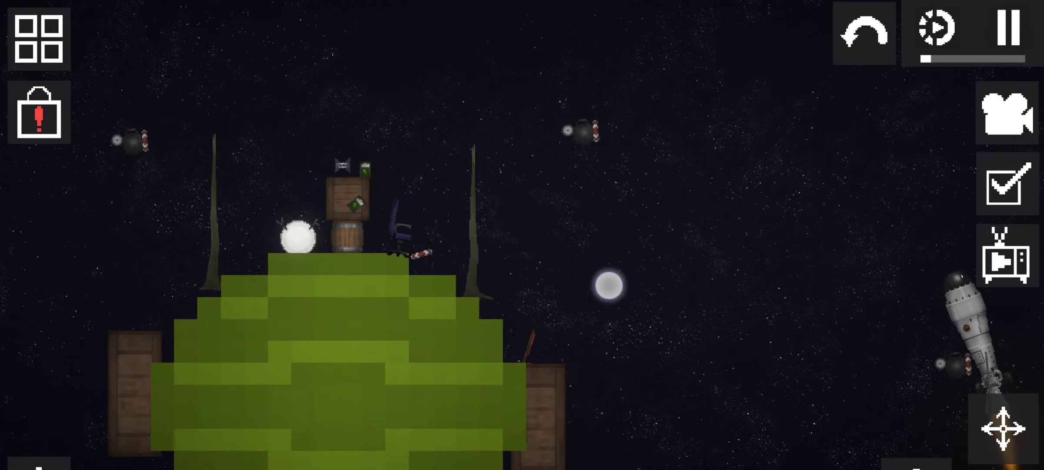
left_click_drag(732, 289, 493, 224)
left_click_drag(672, 226, 706, 210)
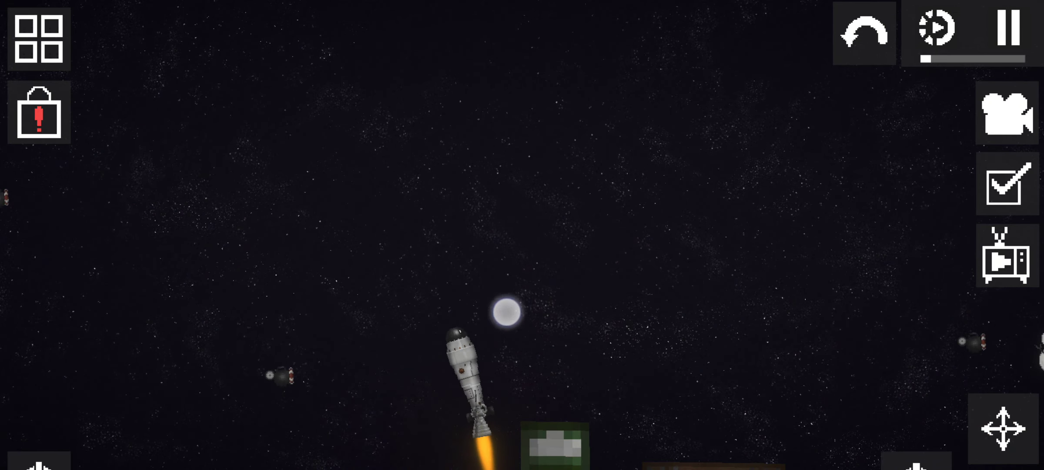
left_click_drag(506, 311, 673, 269)
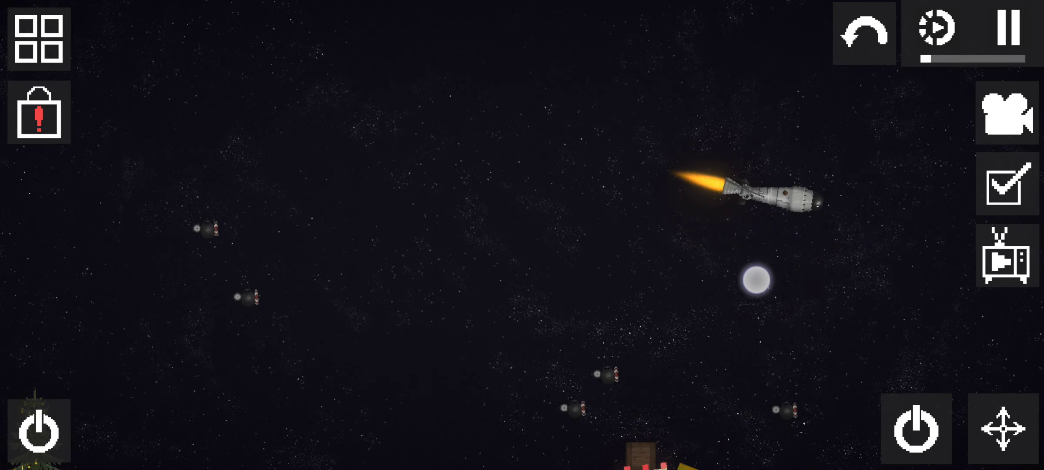
left_click(38, 38)
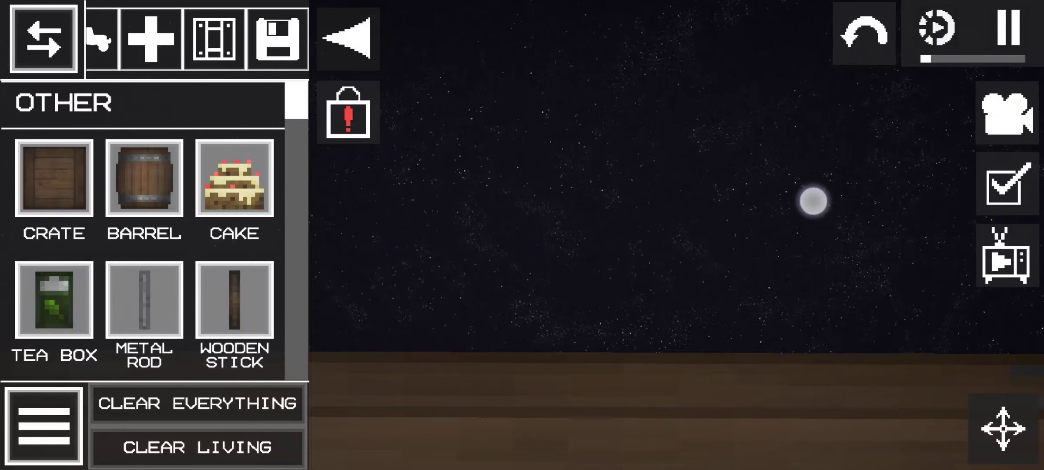
scroll(143, 229, "down", 10)
scroll(143, 229, "down", 10)
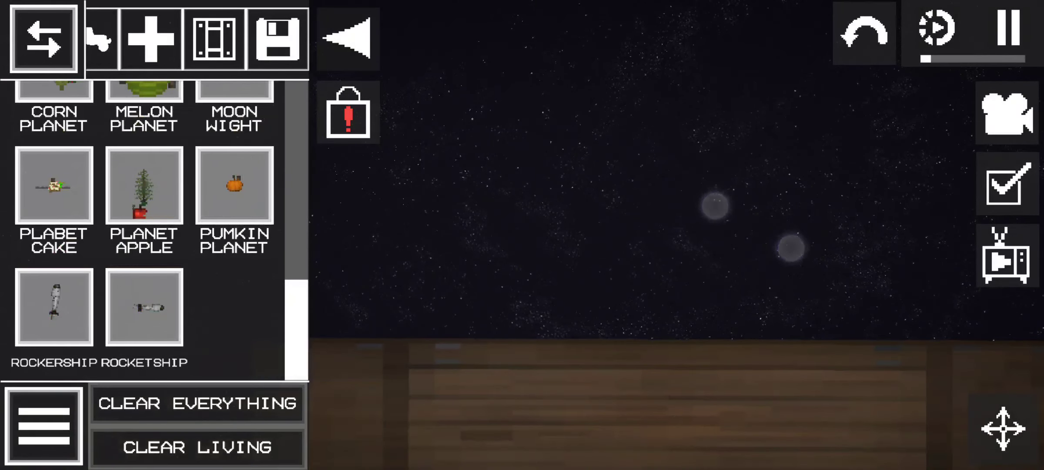
Place a new rocketship above the wooden floor and move it to the floor's left side.
left_click_drag(517, 167, 574, 189)
left_click(1008, 35)
left_click(987, 430)
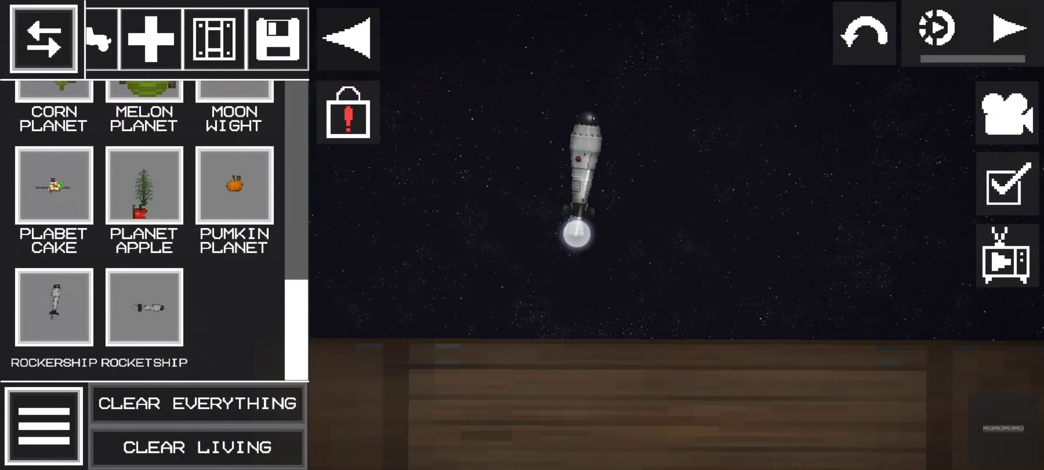
left_click(1003, 426)
left_click(860, 347)
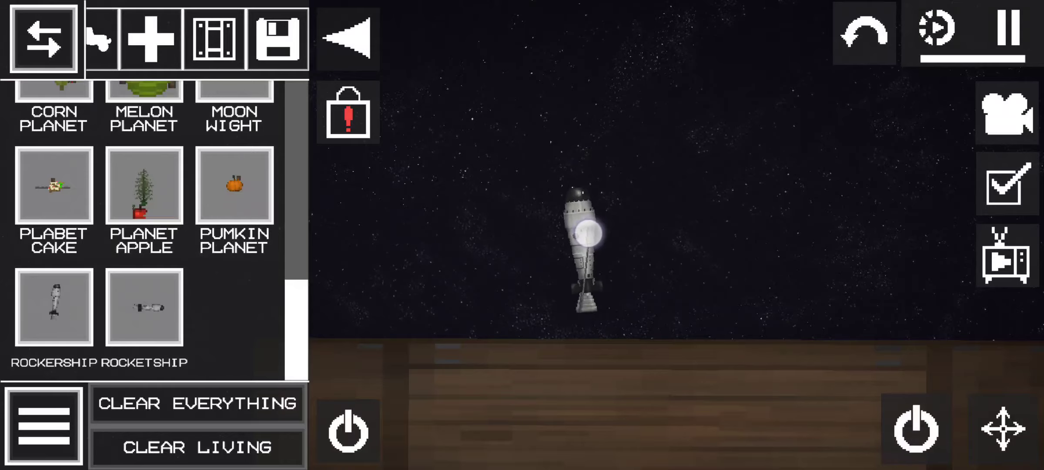
left_click(601, 267)
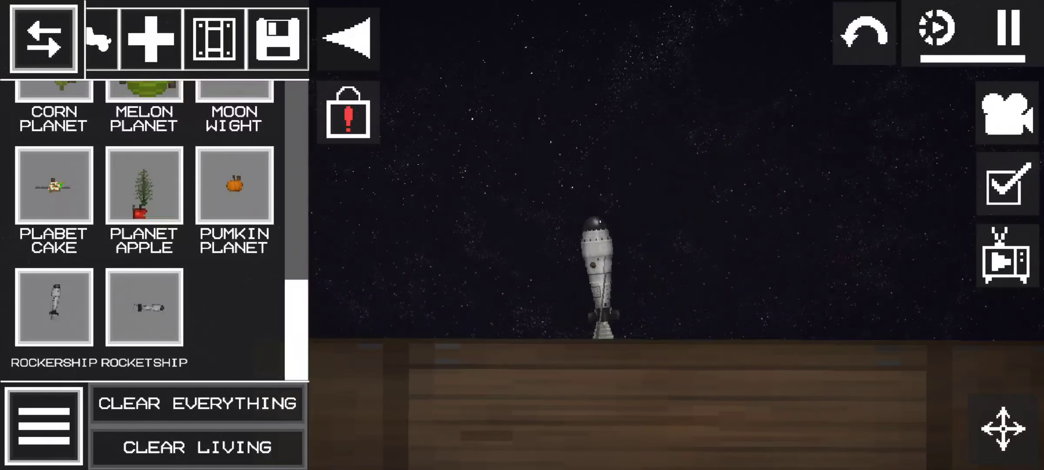
left_click(601, 267)
left_click(657, 316)
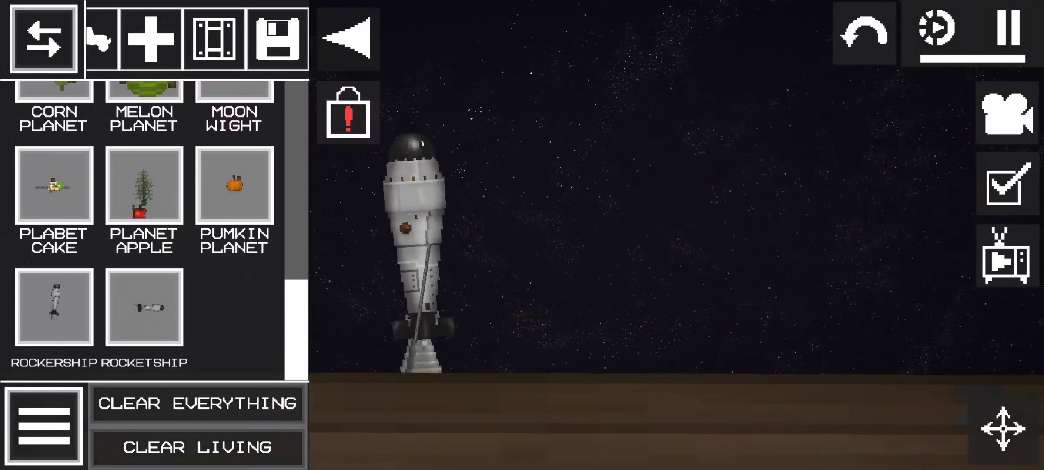
left_click_drag(419, 163, 326, 163)
From User Mods, spawn Phantom Foxy and Henry Stickman, drag the stickman right, and add Jax.
left_click(39, 18)
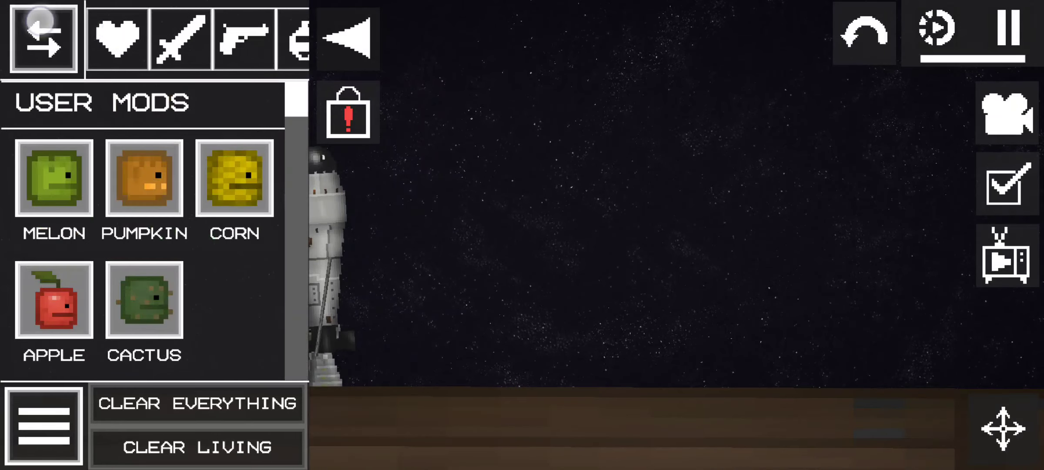
mouse_move(123, 327)
left_mouse_down()
mouse_move(117, 152)
mouse_move(82, 270)
mouse_move(49, 151)
left_mouse_up()
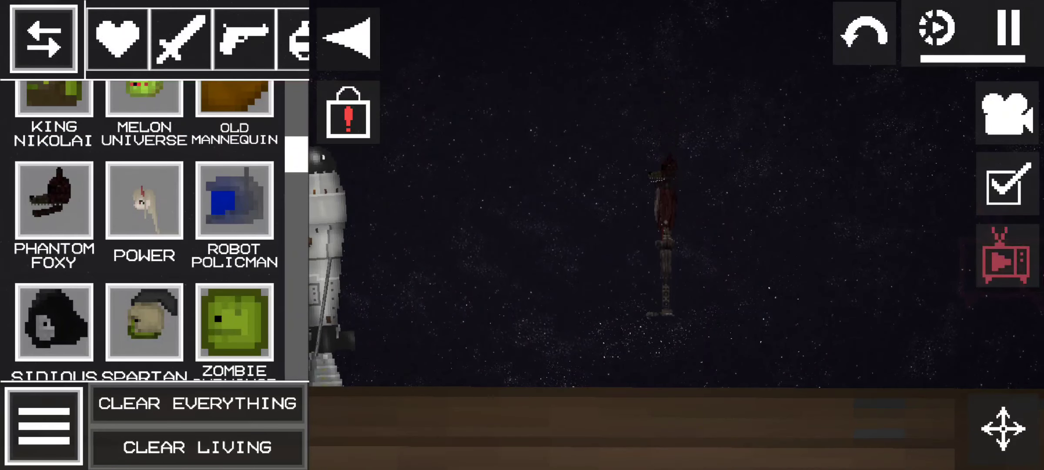
left_click_drag(82, 310, 81, 188)
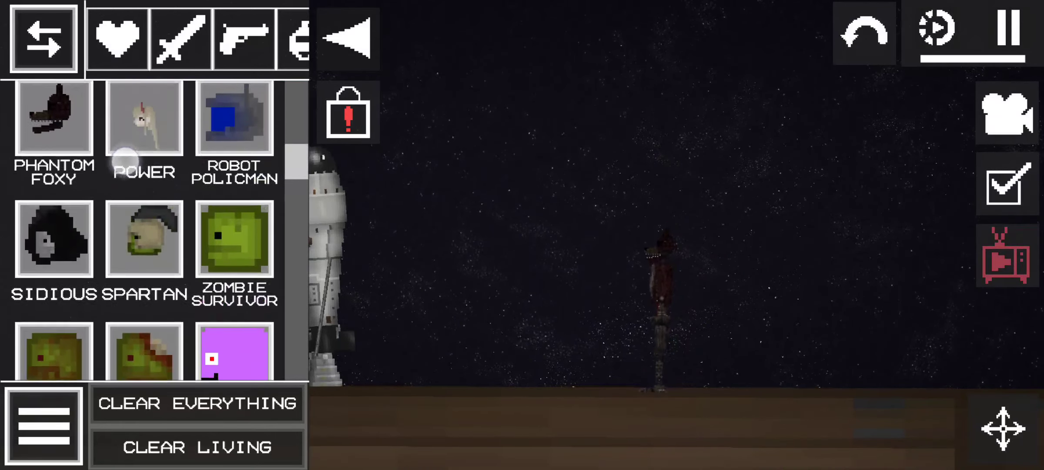
mouse_move(58, 326)
left_mouse_down()
mouse_move(49, 147)
mouse_move(49, 163)
left_mouse_up()
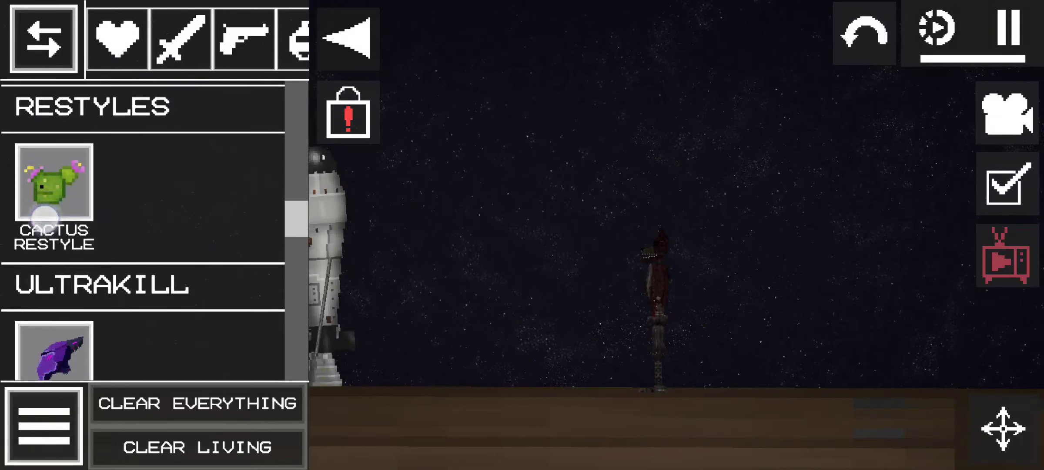
mouse_move(49, 342)
left_mouse_down()
mouse_move(39, 155)
mouse_move(45, 326)
left_mouse_up()
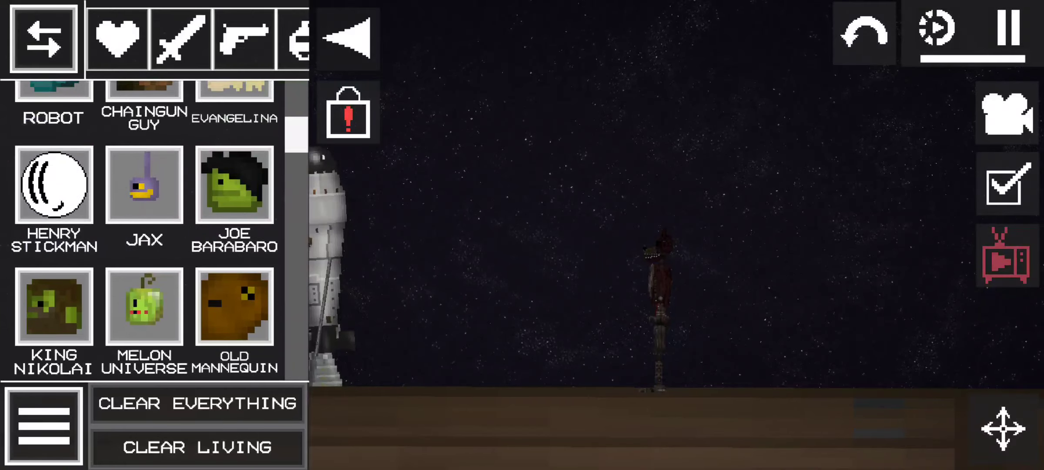
scroll(755, 214, "up", 3)
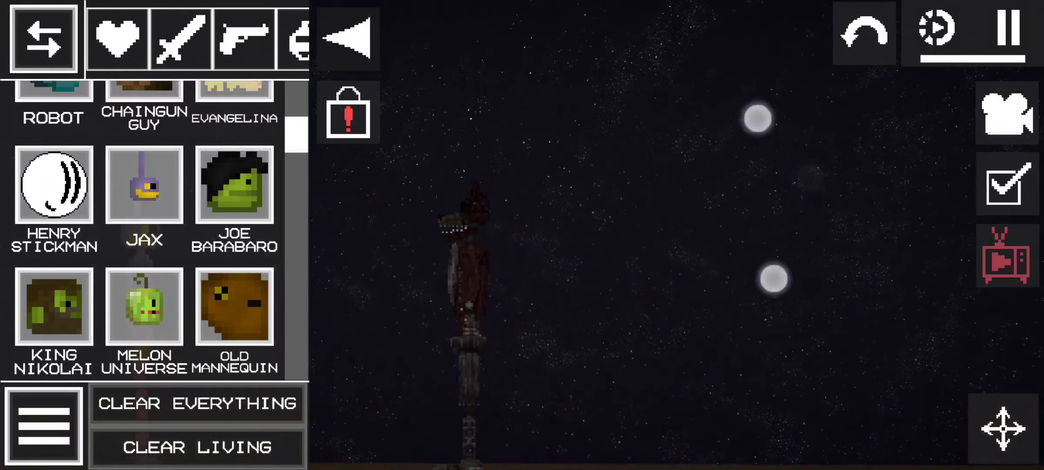
scroll(765, 199, "down", 3)
left_click(714, 192)
left_click_drag(268, 133, 268, 119)
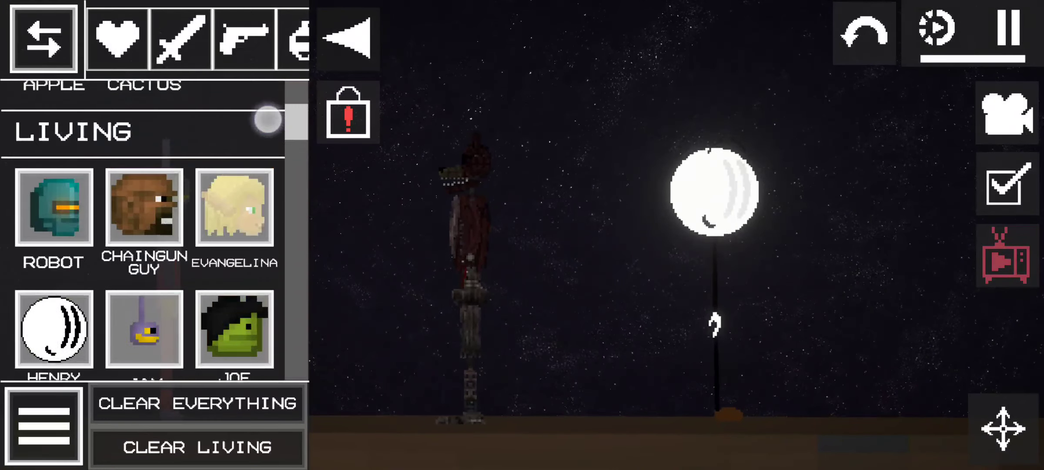
left_click_drag(163, 186, 163, 122)
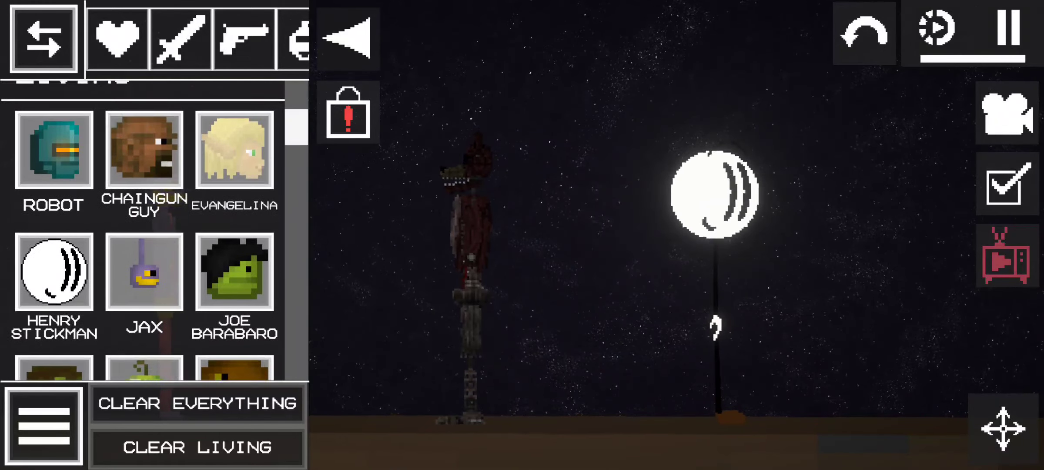
left_click_drag(729, 167, 835, 187)
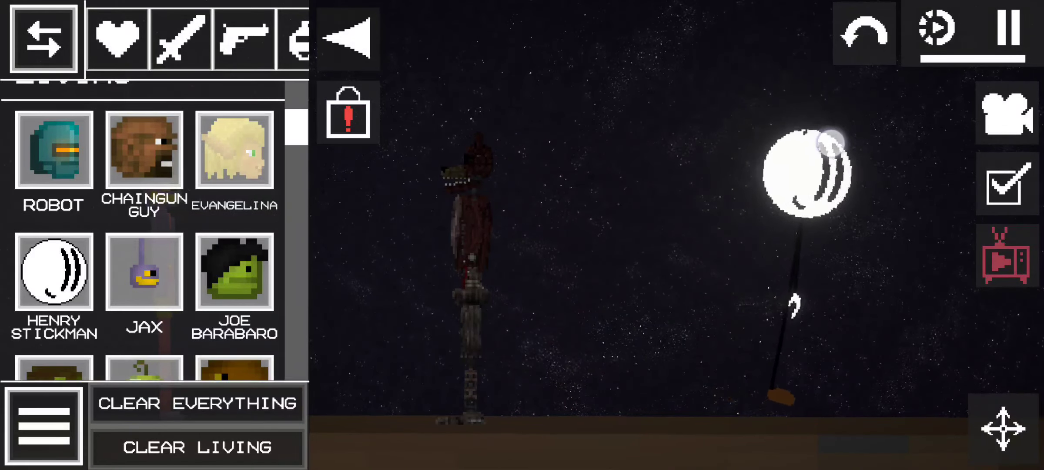
left_click(346, 37)
left_click(166, 277)
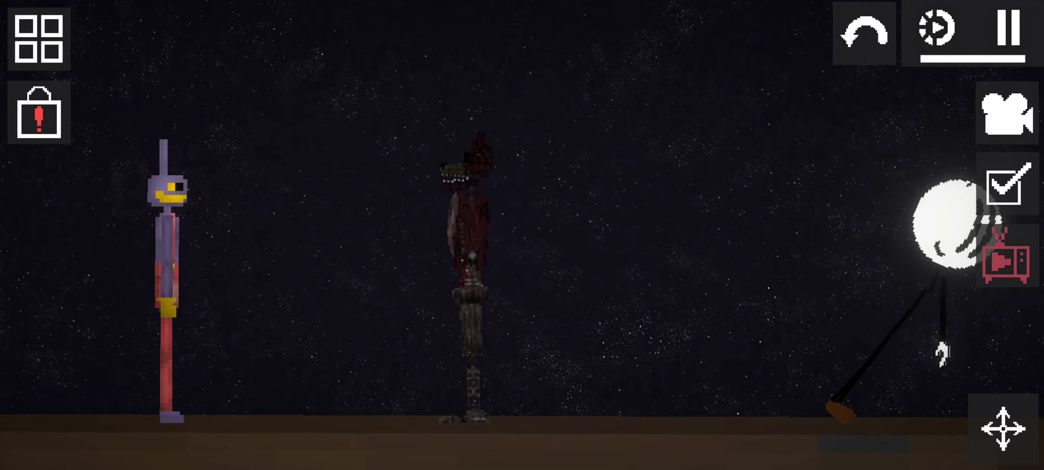
Drag Henry Stickman away and back beside Foxy, then dismiss the sponsored ad.
left_click(470, 174)
left_click_drag(303, 77, 308, 9)
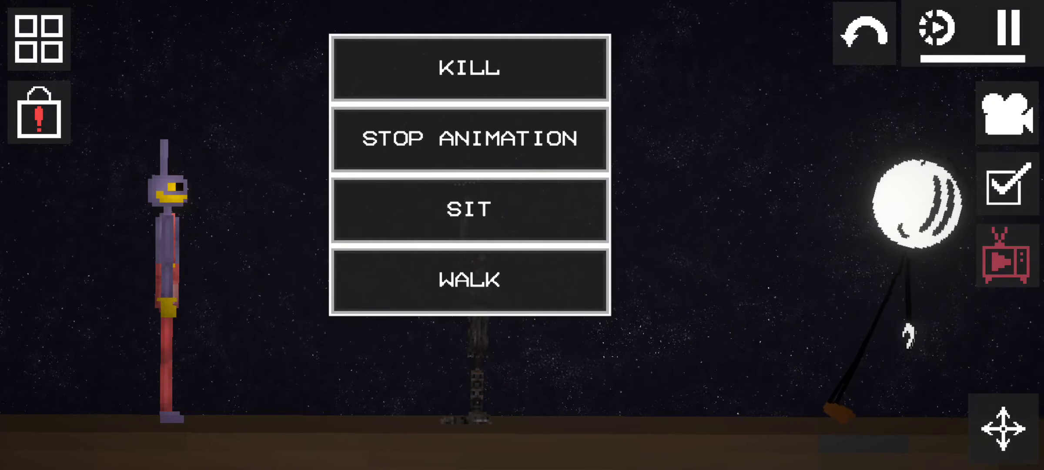
left_click(354, 253)
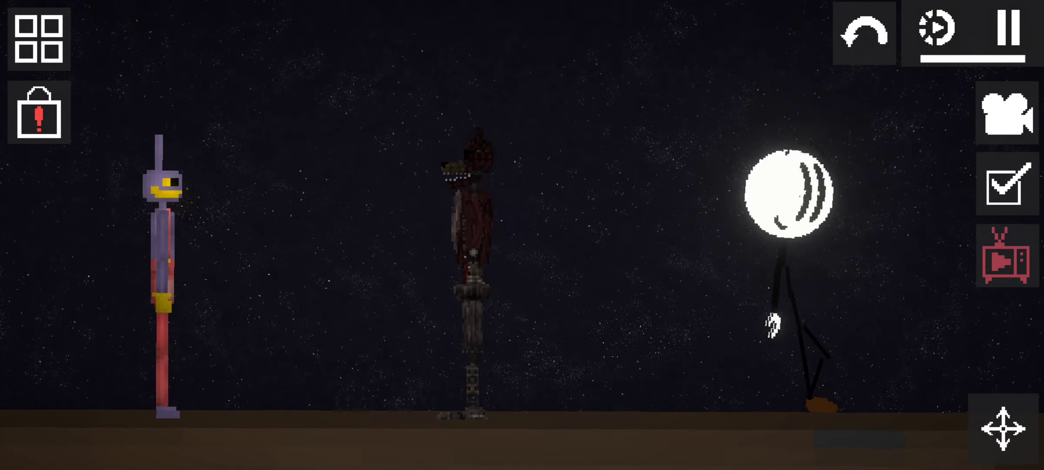
left_click(806, 192)
left_click_drag(784, 327, 808, 59)
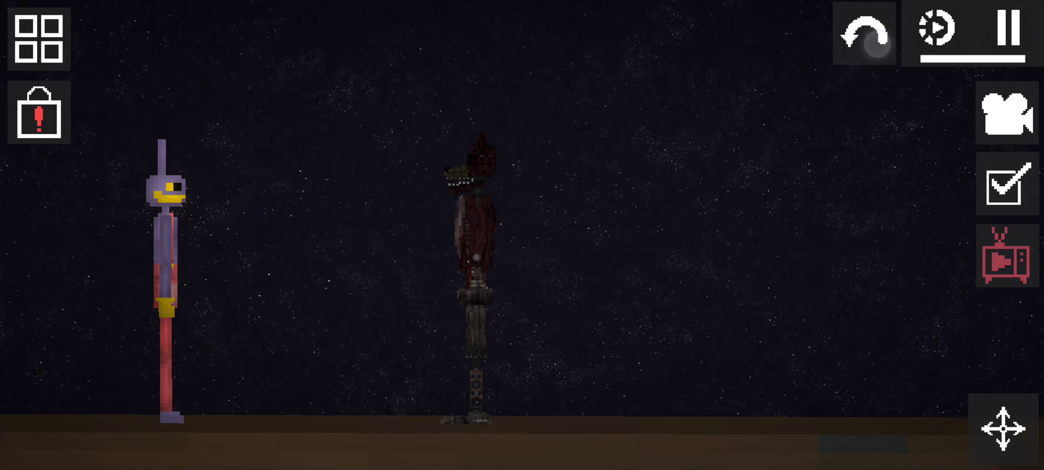
left_click(41, 37)
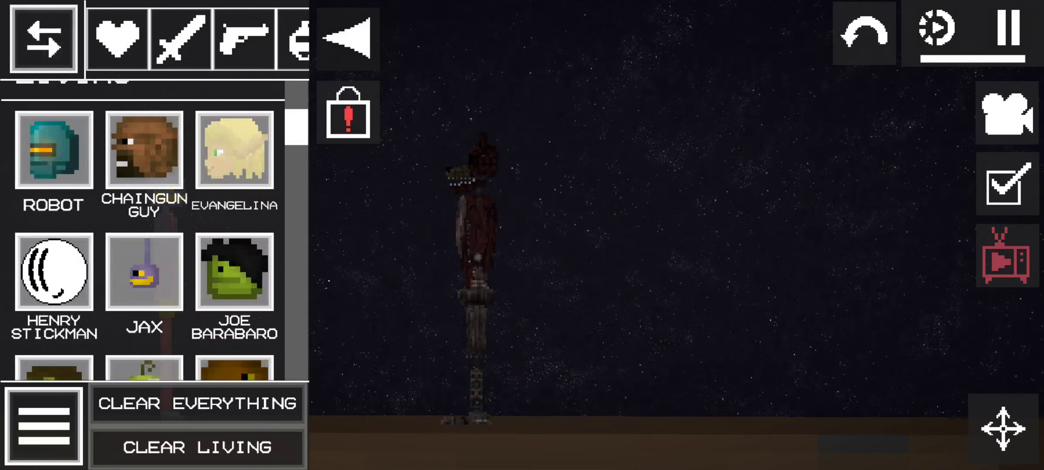
right_click(470, 189)
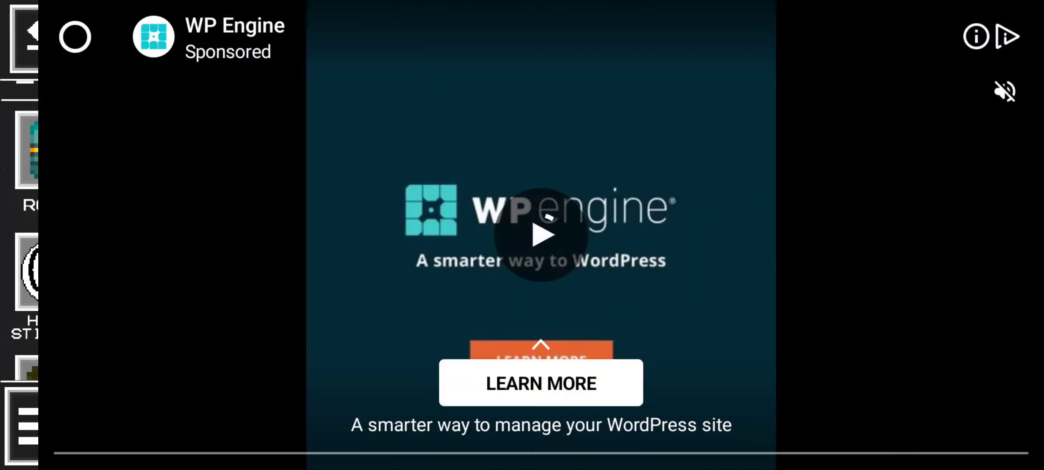
key("Escape")
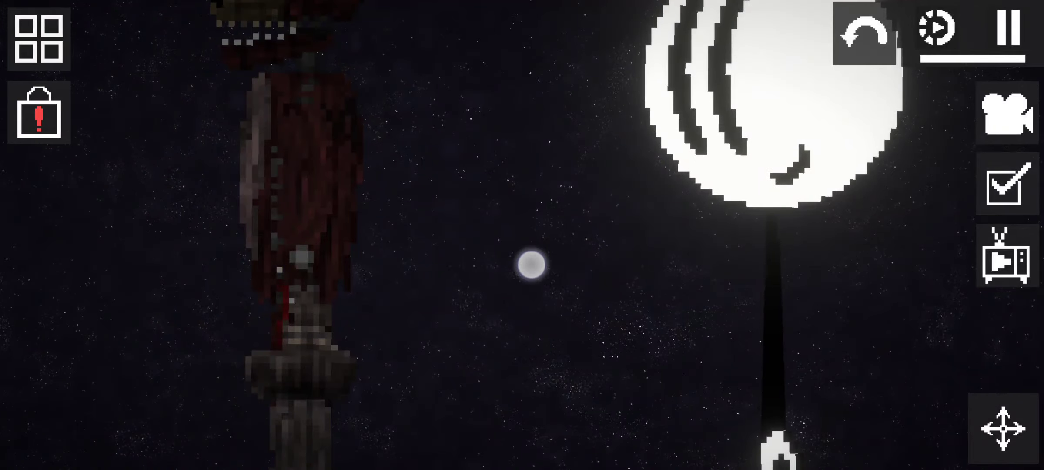
Stand Henry Stickman up next to the fox, facing it.
left_click(652, 186)
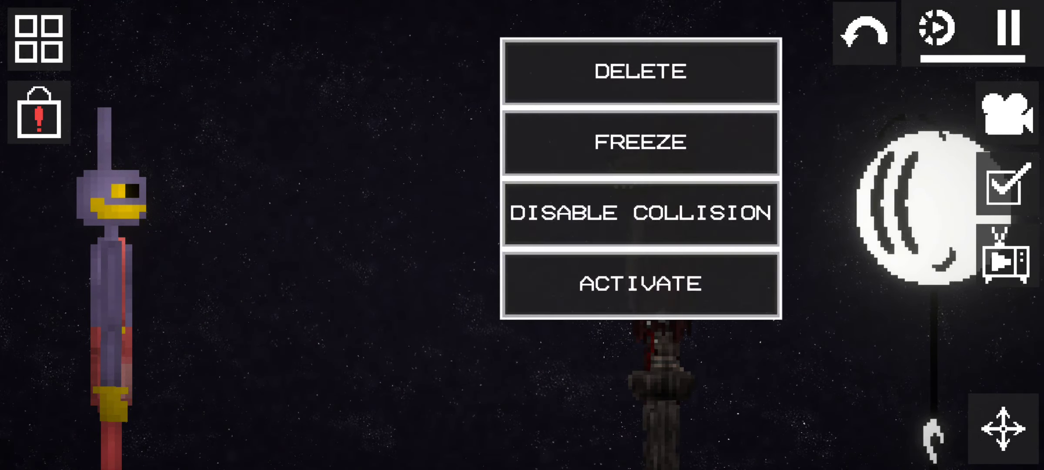
scroll(640, 179, "down", 5)
scroll(715, 245, "down", 2)
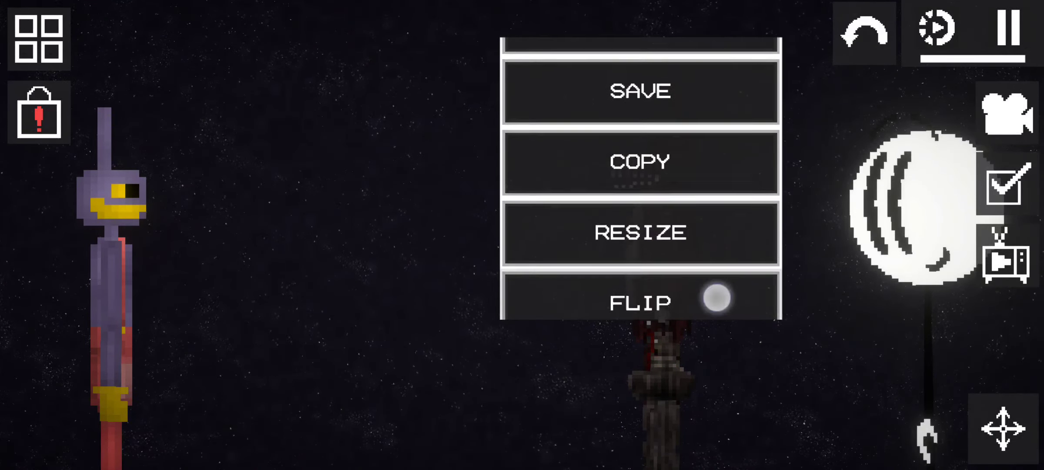
left_click(715, 296)
left_click_drag(742, 243, 579, 242)
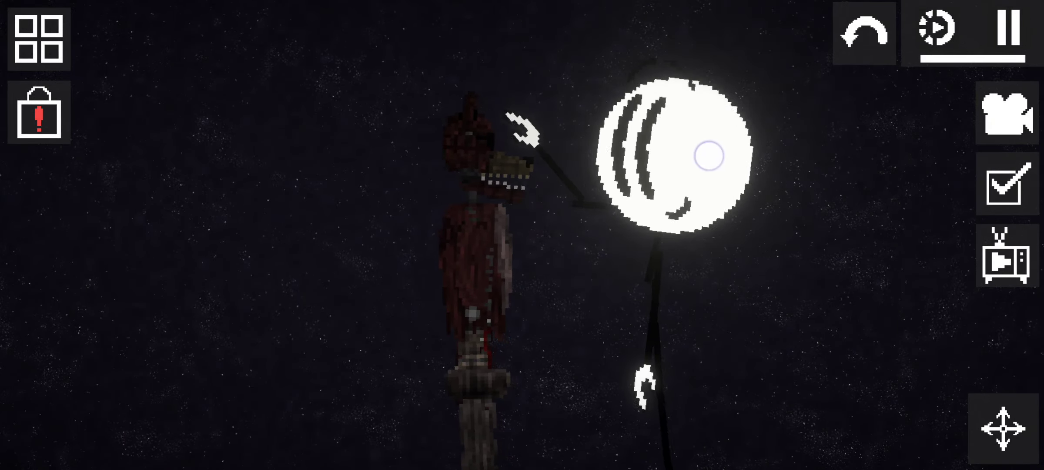
mouse_move(652, 311)
left_mouse_down()
mouse_move(759, 150)
mouse_move(802, 161)
left_mouse_up()
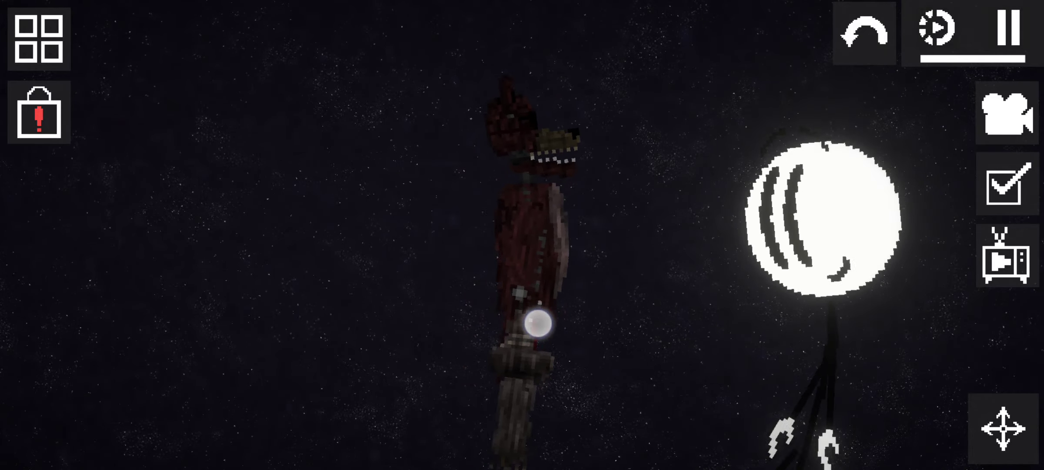
left_click_drag(536, 324, 637, 342)
left_click_drag(637, 286, 384, 286)
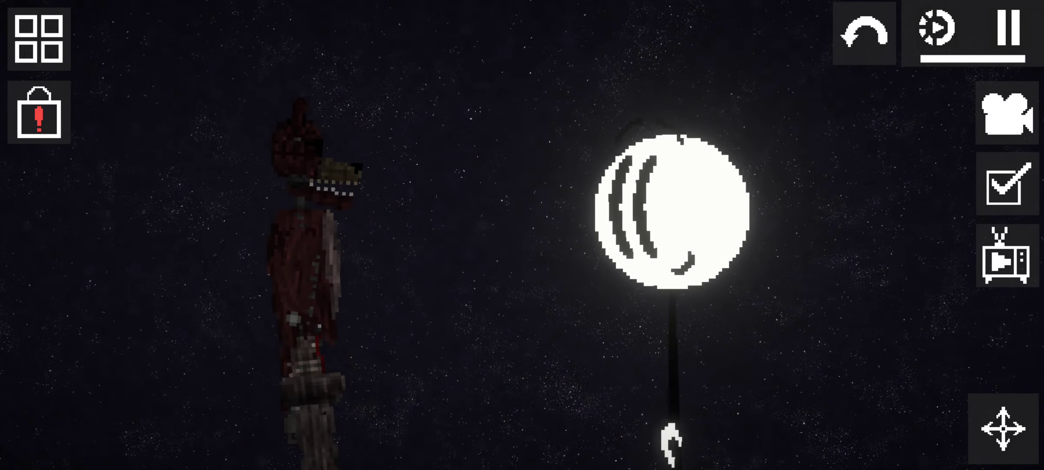
left_click_drag(859, 231, 808, 231)
left_click_drag(630, 203, 645, 196)
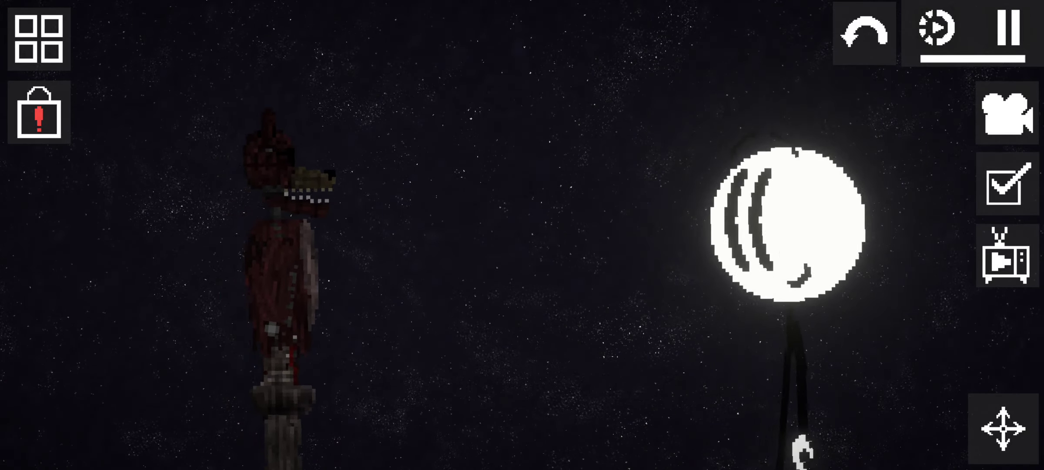
left_click(697, 401)
mouse_move(633, 217)
left_mouse_down()
mouse_move(644, 161)
mouse_move(713, 221)
mouse_move(715, 207)
mouse_move(404, 290)
left_mouse_up()
scroll(587, 269, "up", 3)
scroll(533, 315, "up", 2)
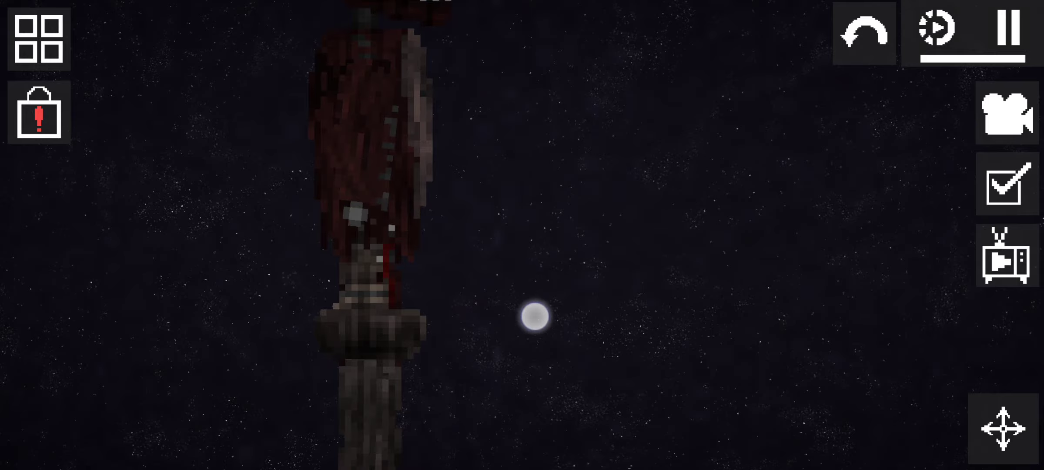
Swing and adjust the fox's pose, then lift and drop the stickman by its hand.
mouse_move(534, 315)
left_mouse_down()
mouse_move(459, 348)
mouse_move(542, 190)
mouse_move(500, 214)
mouse_move(629, 225)
mouse_move(515, 226)
mouse_move(434, 174)
mouse_move(408, 219)
left_mouse_up()
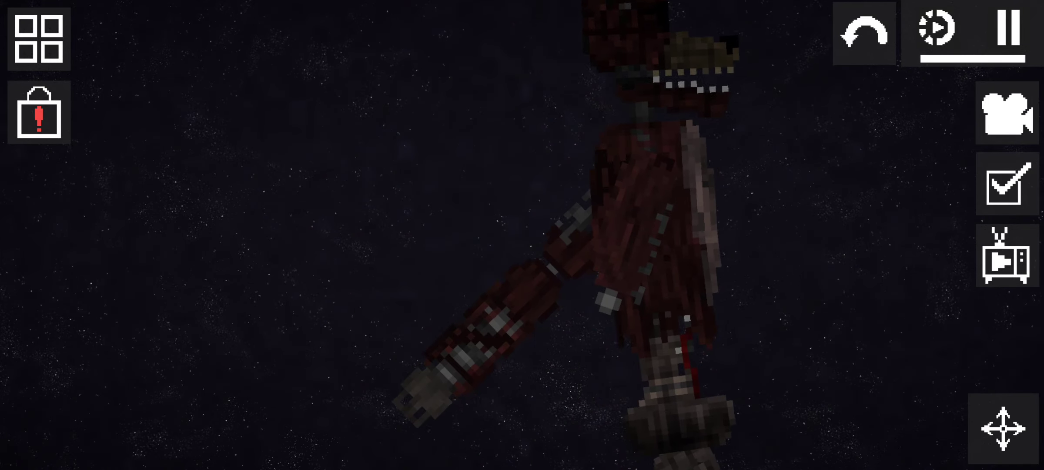
left_click_drag(639, 156, 586, 92)
scroll(681, 227, "down", 3)
scroll(578, 209, "down", 2)
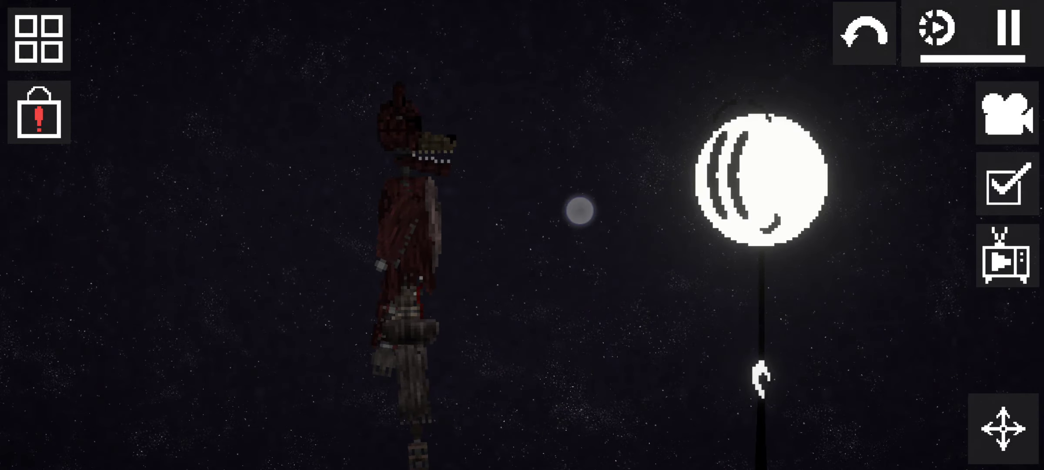
mouse_move(579, 210)
left_mouse_down()
mouse_move(690, 362)
mouse_move(655, 206)
left_mouse_up()
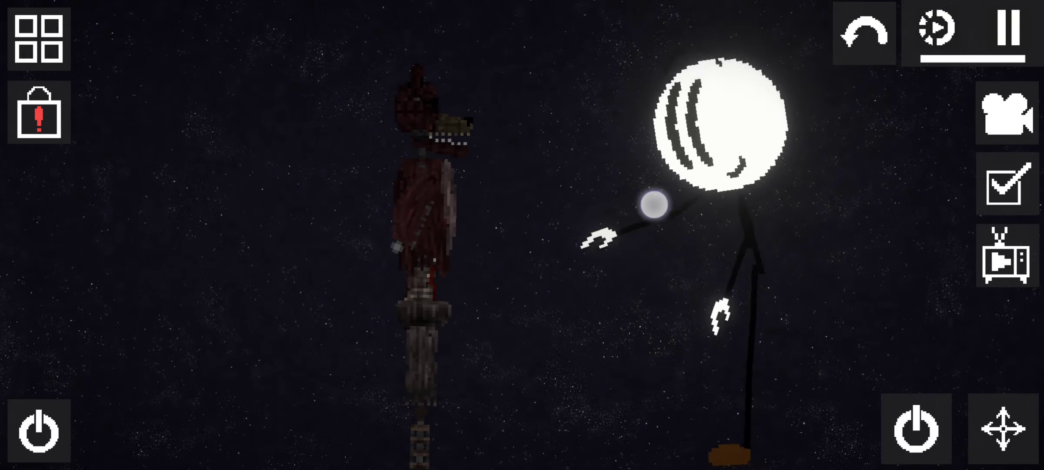
left_click_drag(424, 205, 432, 193)
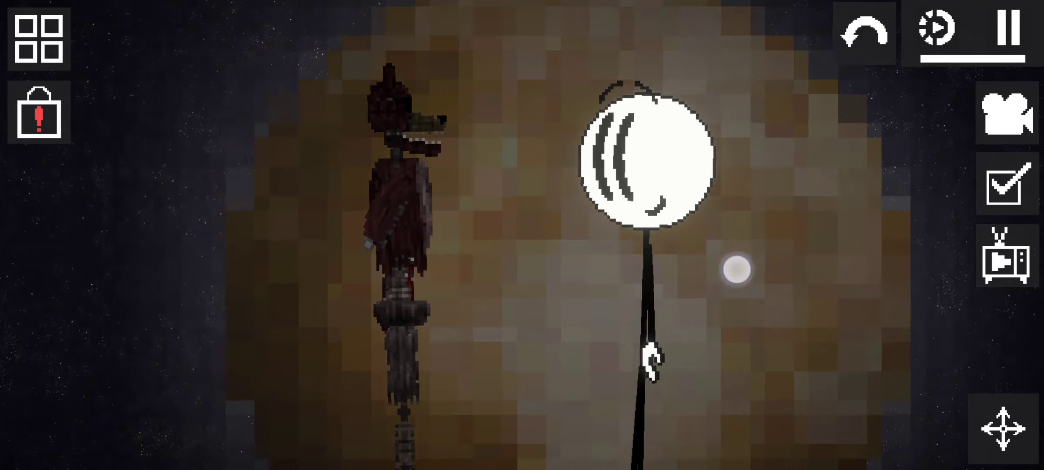
left_click_drag(736, 270, 772, 187)
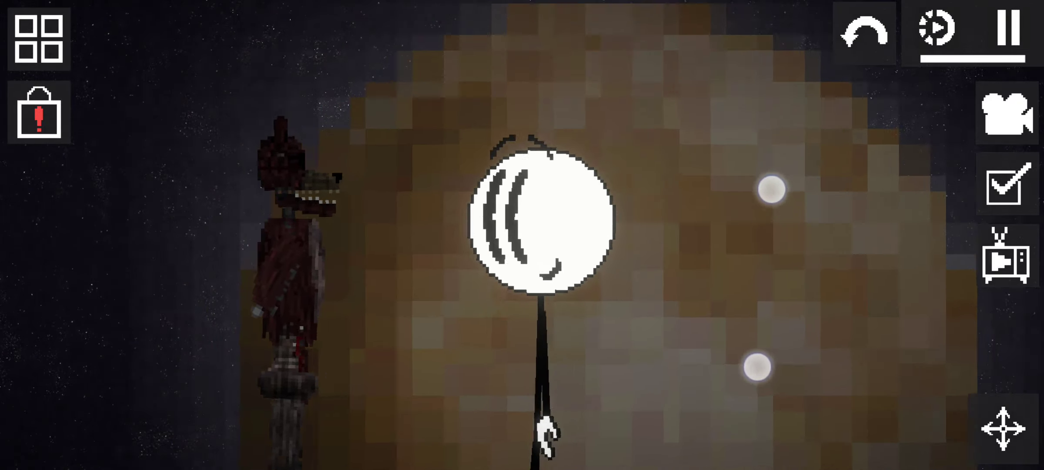
scroll(739, 201, "up", 3)
scroll(748, 197, "up", 3)
scroll(747, 196, "down", 3)
scroll(797, 245, "down", 2)
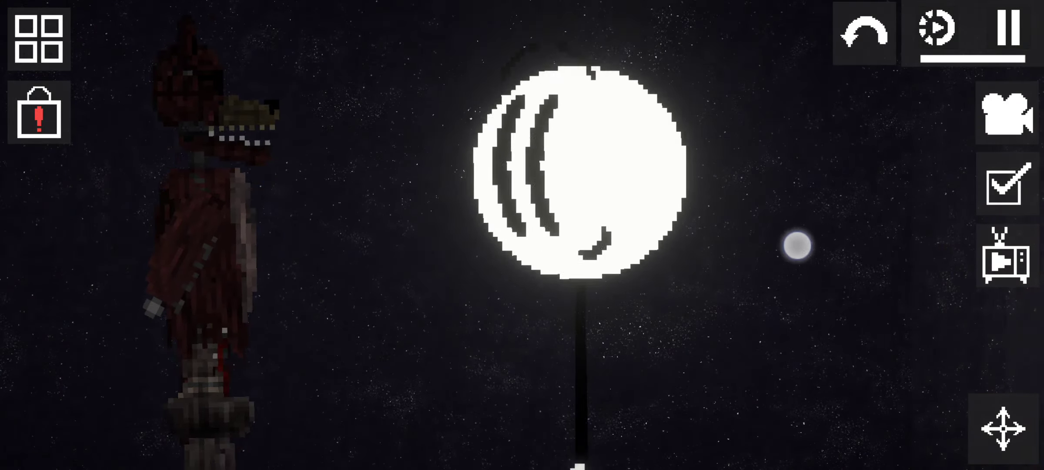
left_click_drag(589, 408, 533, 215)
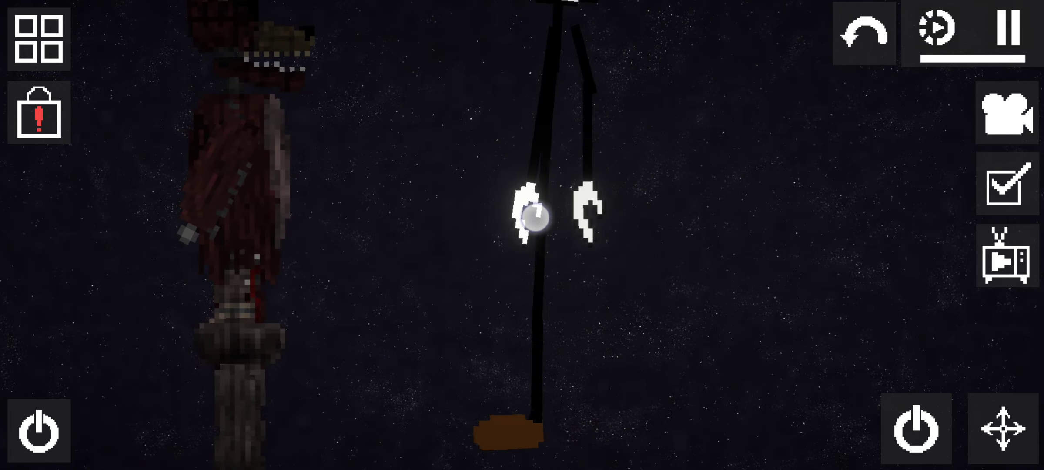
scroll(772, 325, "down", 5)
scroll(765, 245, "down", 3)
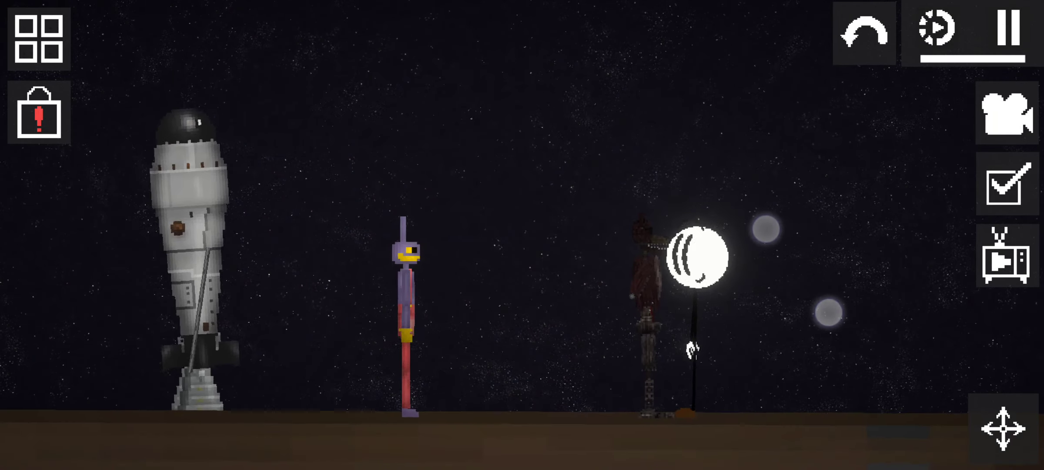
Delete Jax, the fox and the stickman from the scene.
left_click(481, 213)
left_click(473, 102)
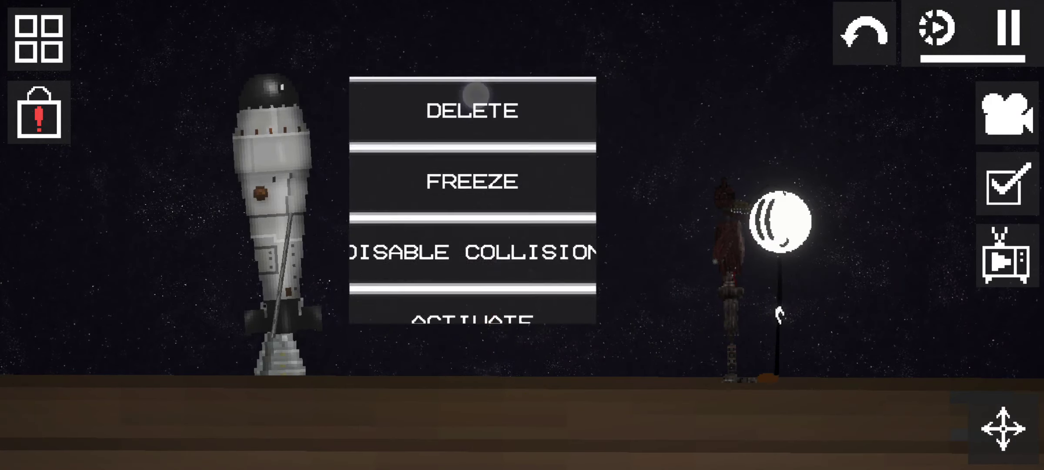
left_click(739, 200)
left_click(840, 107)
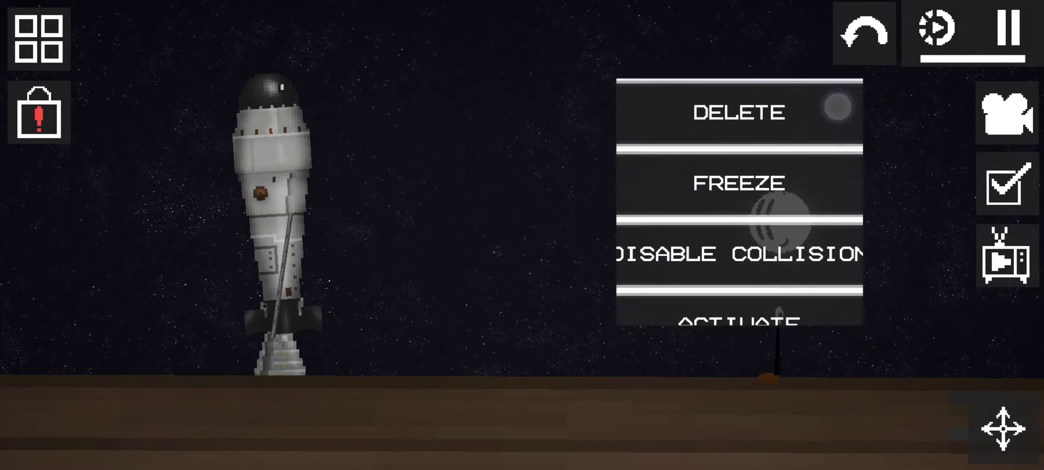
left_click(848, 98)
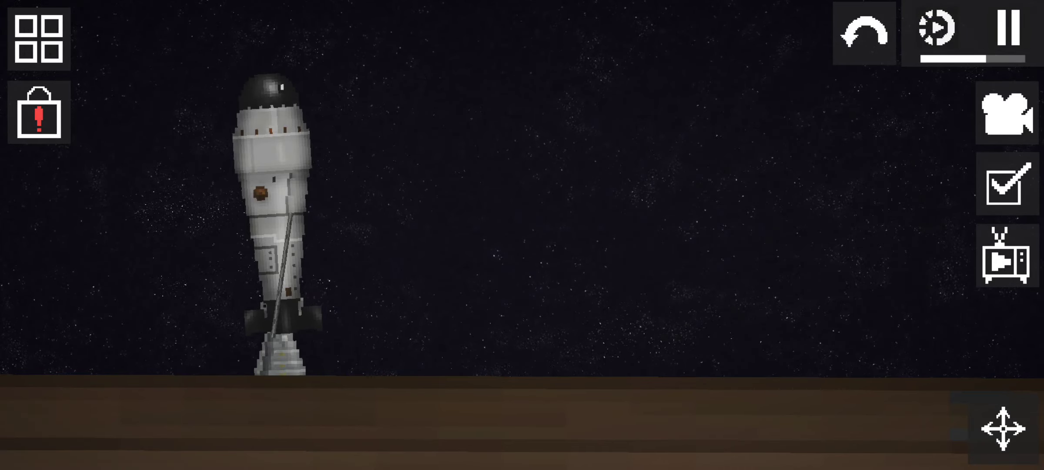
Freeze and unfreeze the rocketship, set the camera to Follow, and launch it.
left_click_drag(571, 204, 792, 168)
left_click(494, 196)
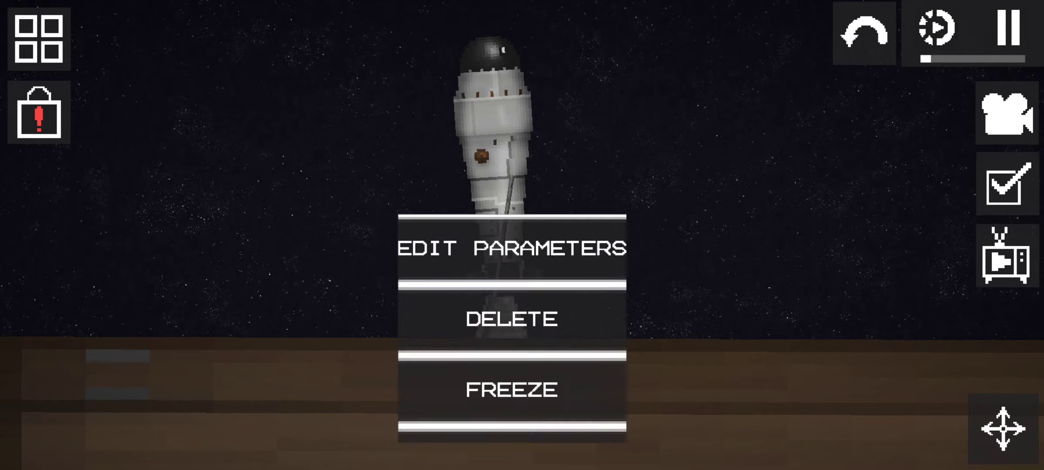
left_click(512, 362)
left_click(595, 245)
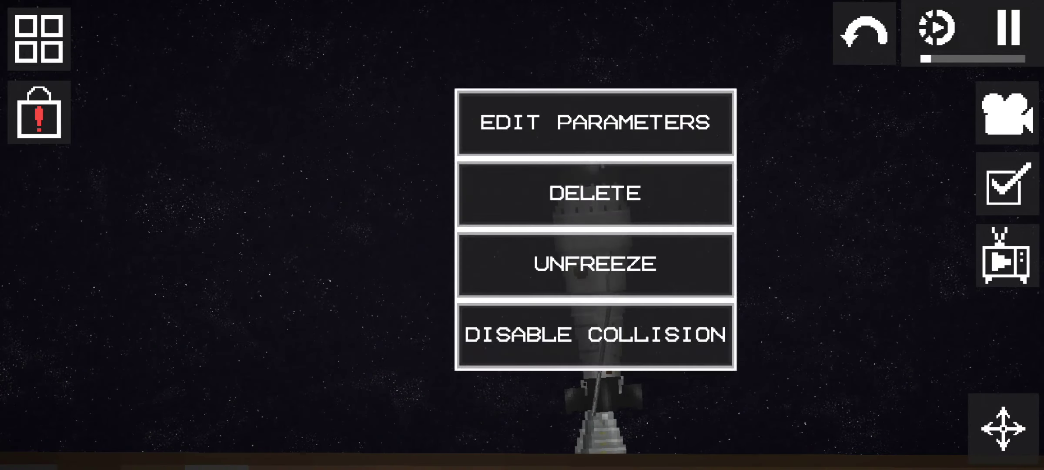
left_click(620, 226)
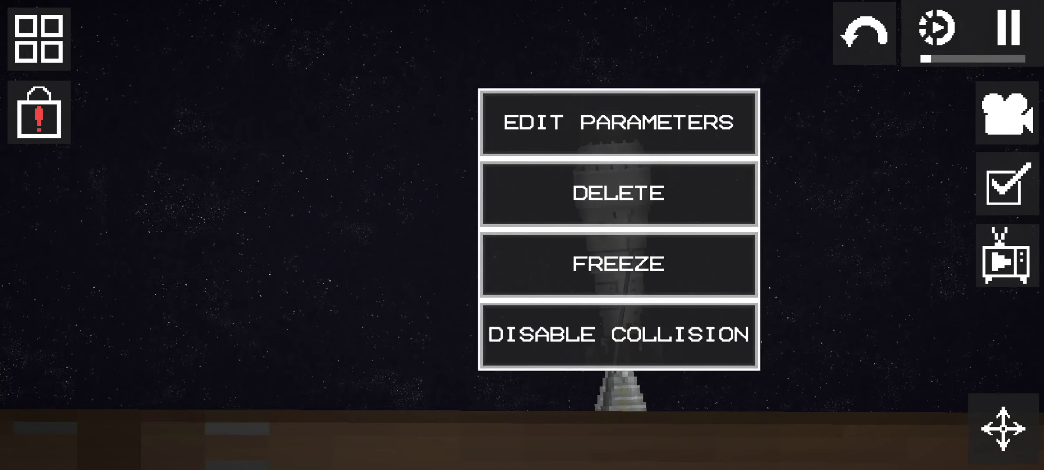
mouse_move(717, 368)
left_mouse_down()
mouse_move(723, 231)
mouse_move(726, 392)
left_mouse_up()
left_click_drag(775, 326, 784, 77)
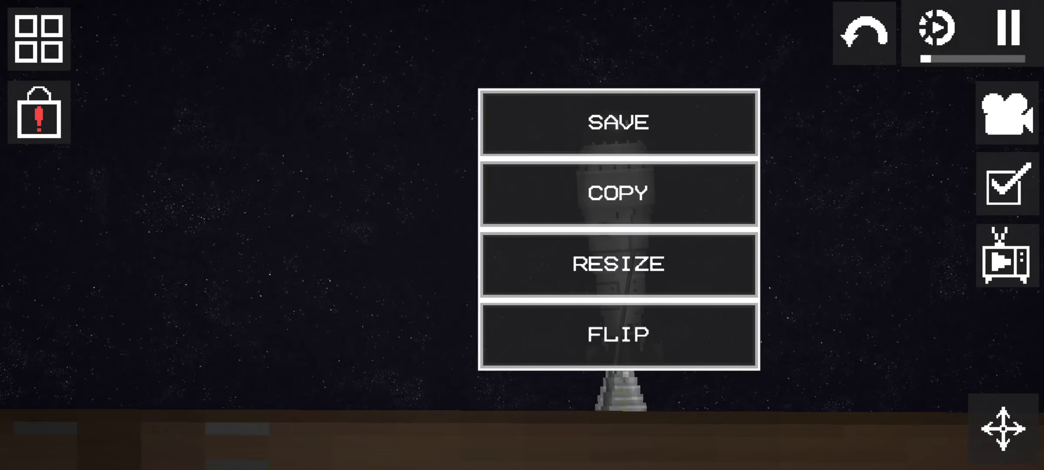
left_click_drag(718, 163, 722, 343)
left_click(326, 245)
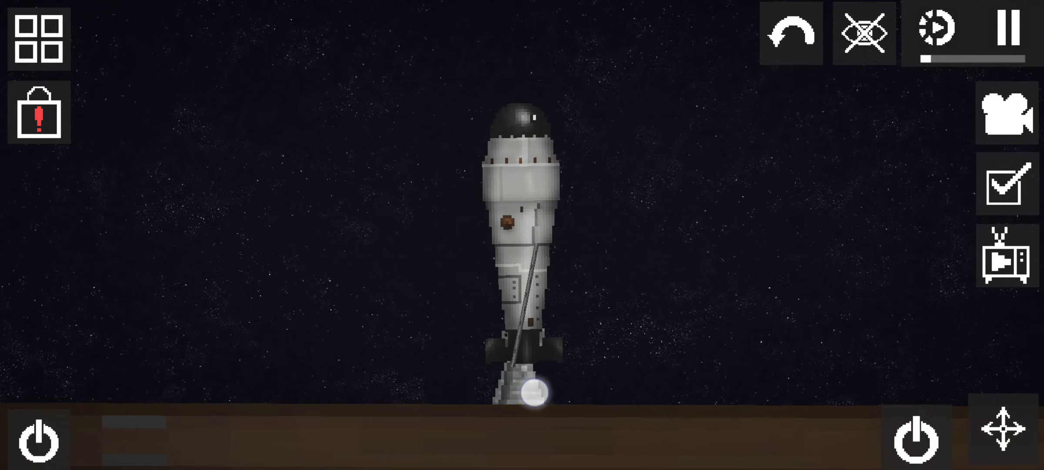
left_click(535, 382)
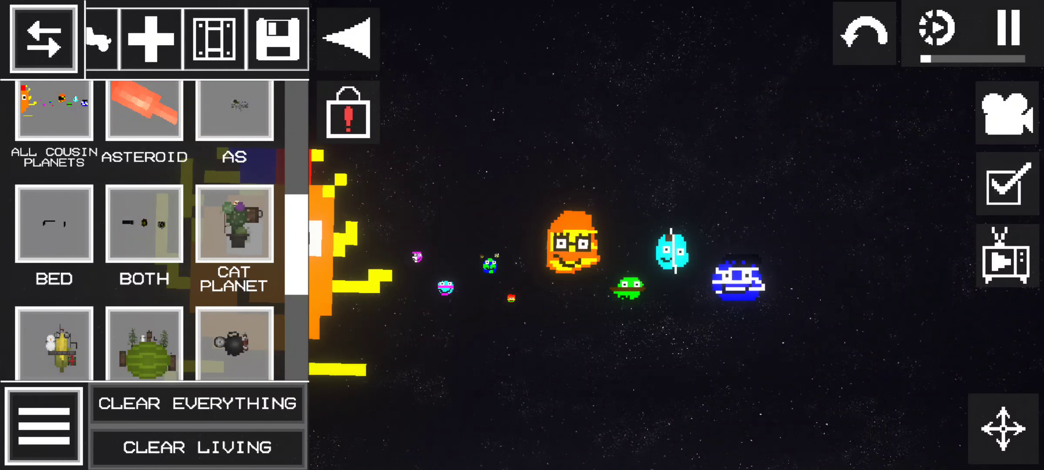
scroll(734, 245, "up", 5)
left_click_drag(292, 245, 298, 371)
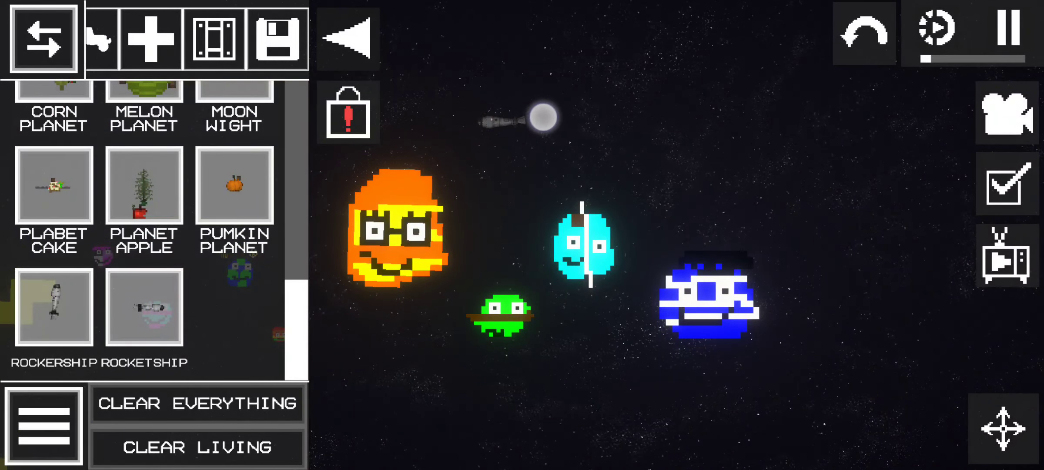
scroll(783, 218, "up", 3)
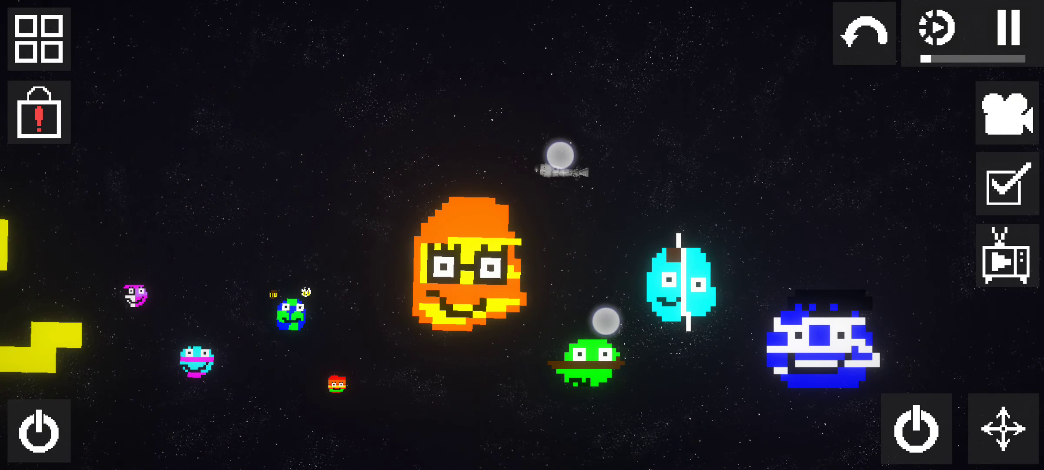
Pan the view to follow the rocketship among the planets.
left_click_drag(531, 158, 584, 200)
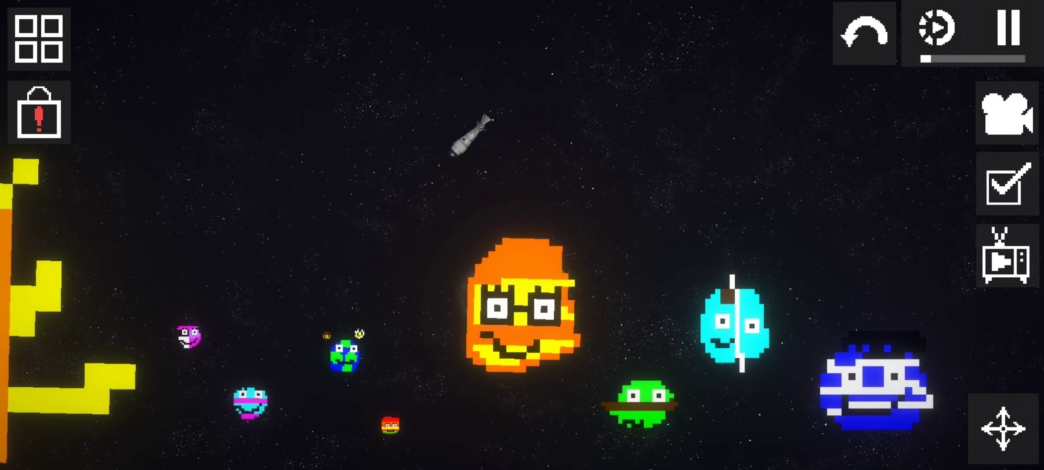
scroll(522, 133, "up", 3)
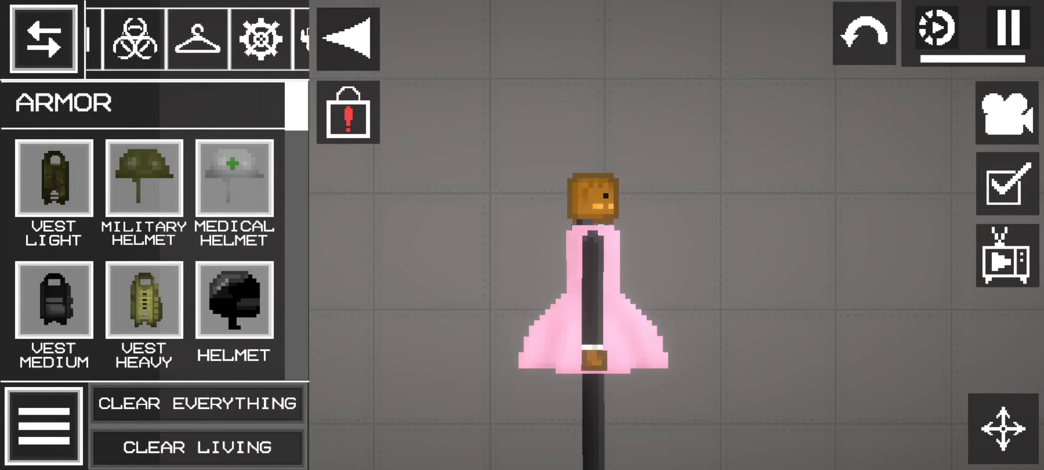
scroll(748, 292, "up", 3)
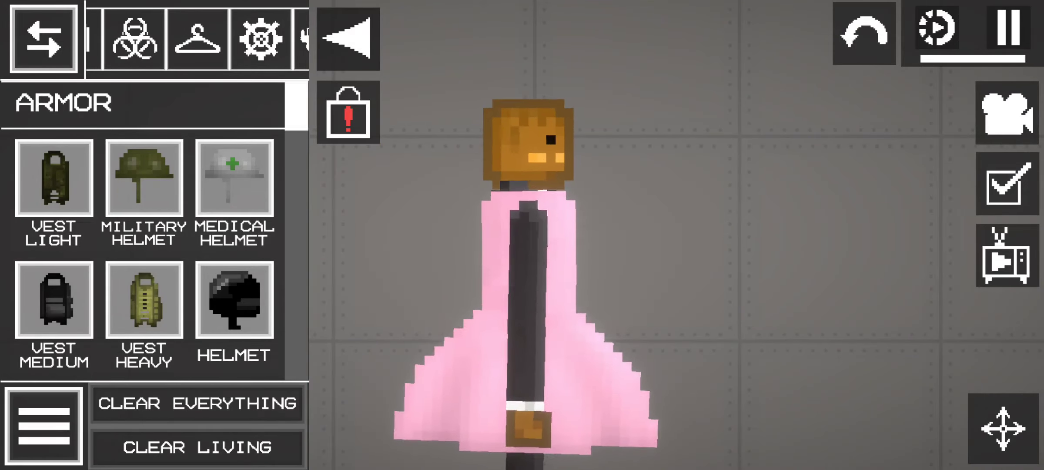
scroll(751, 274, "down", 3)
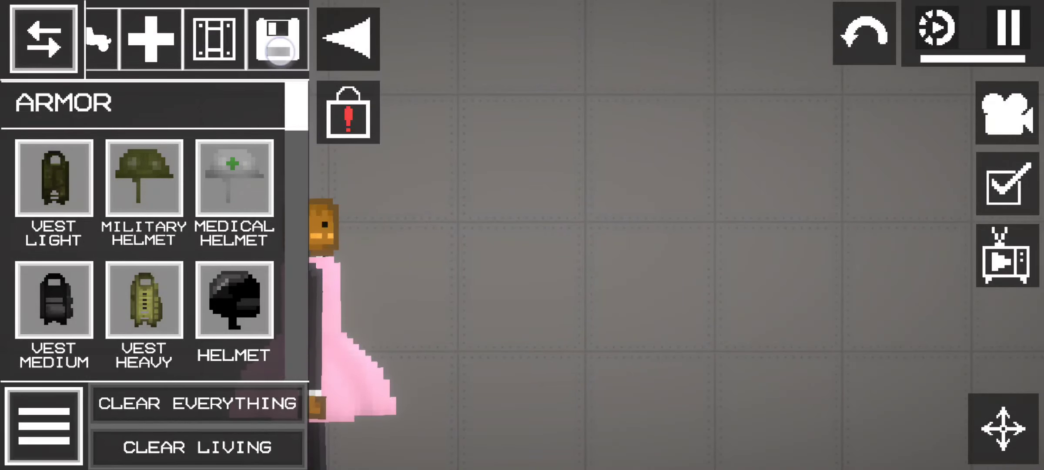
Find the grey rocket along the ground and set it down upright.
left_click(280, 51)
left_click_drag(866, 254, 754, 270)
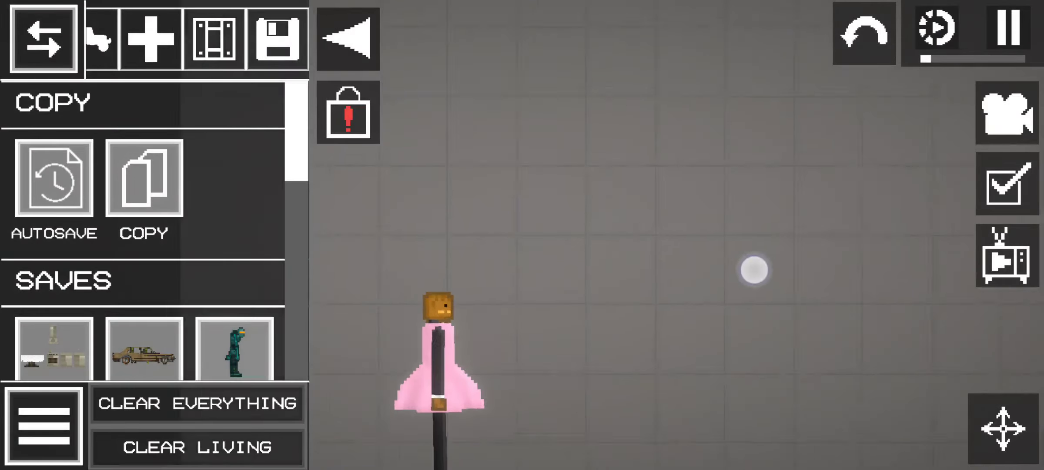
scroll(263, 177, "down", 5)
scroll(110, 264, "down", 5)
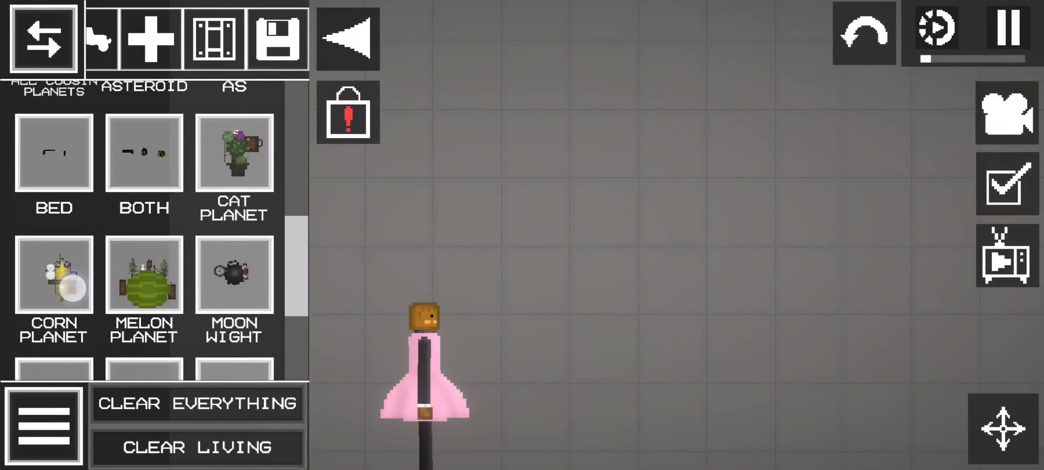
left_click_drag(804, 256, 694, 360)
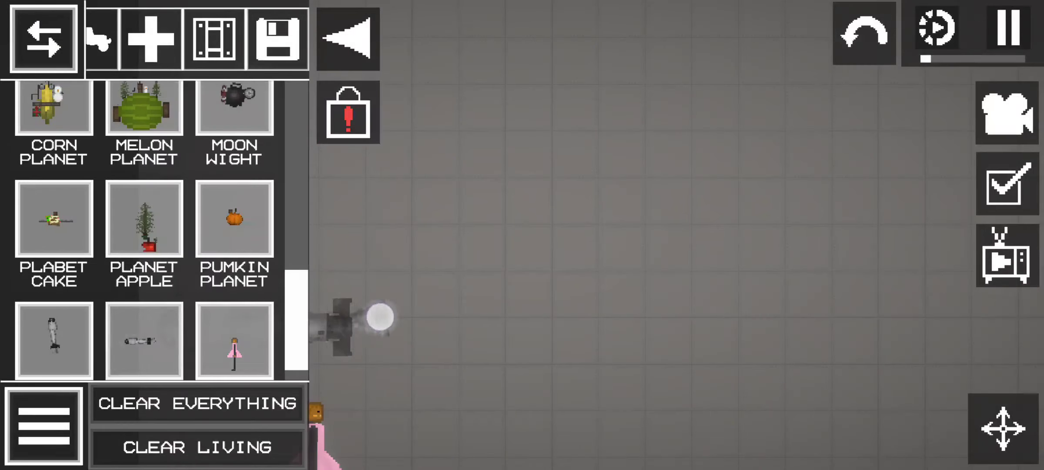
left_click_drag(735, 245, 661, 268)
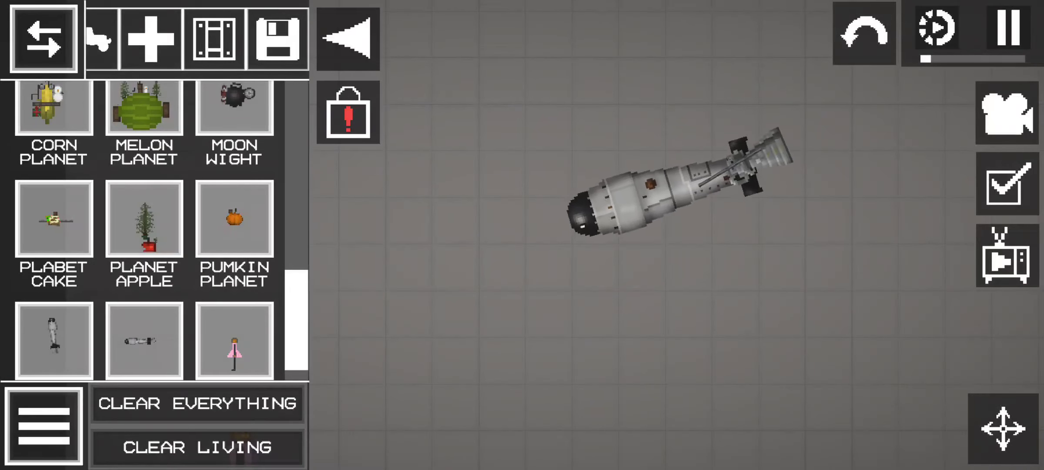
left_click_drag(678, 195, 656, 285)
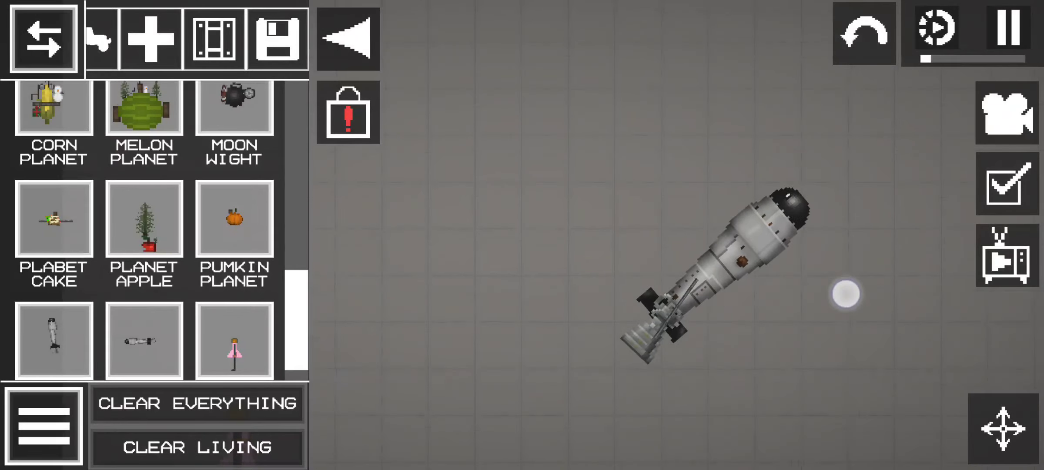
left_click_drag(735, 210, 691, 252)
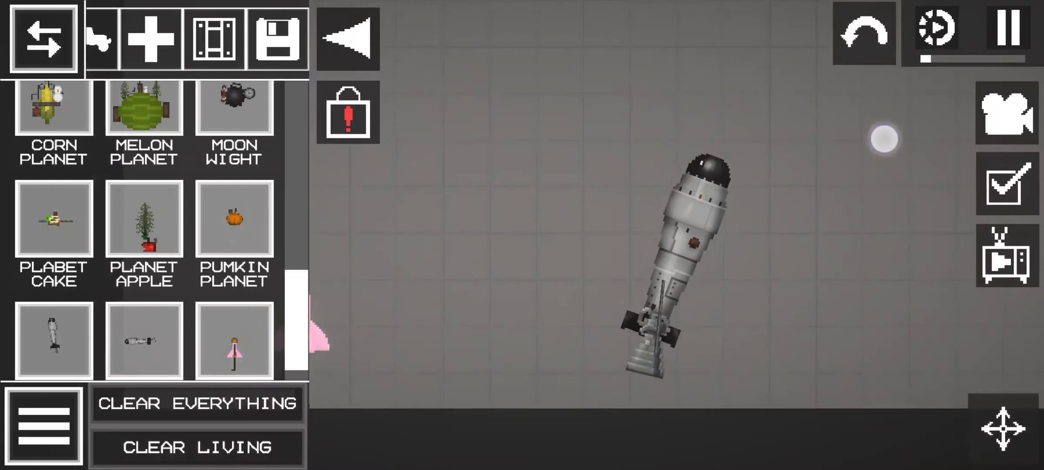
left_click_drag(885, 139, 895, 112)
Delete the grey rocket and its remaining grey part.
left_click(672, 226)
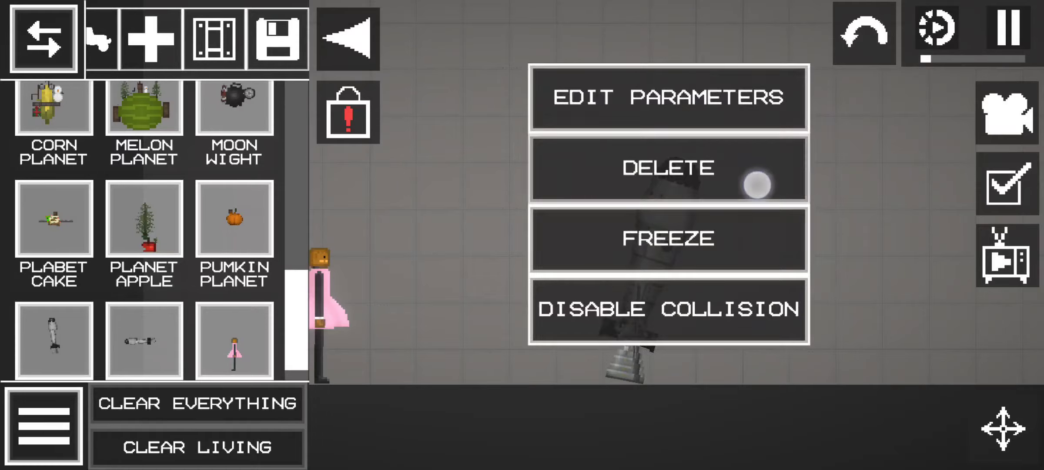
left_click(755, 182)
left_click(626, 351)
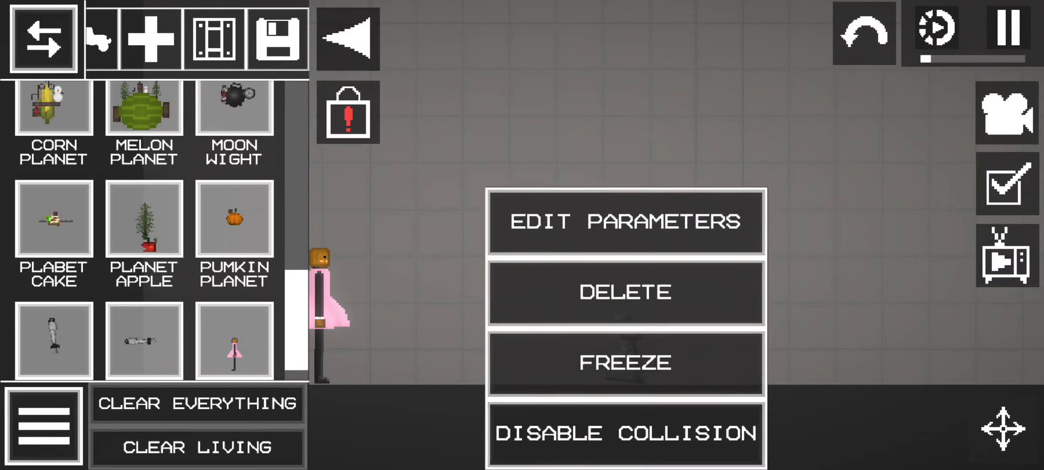
left_click(674, 316)
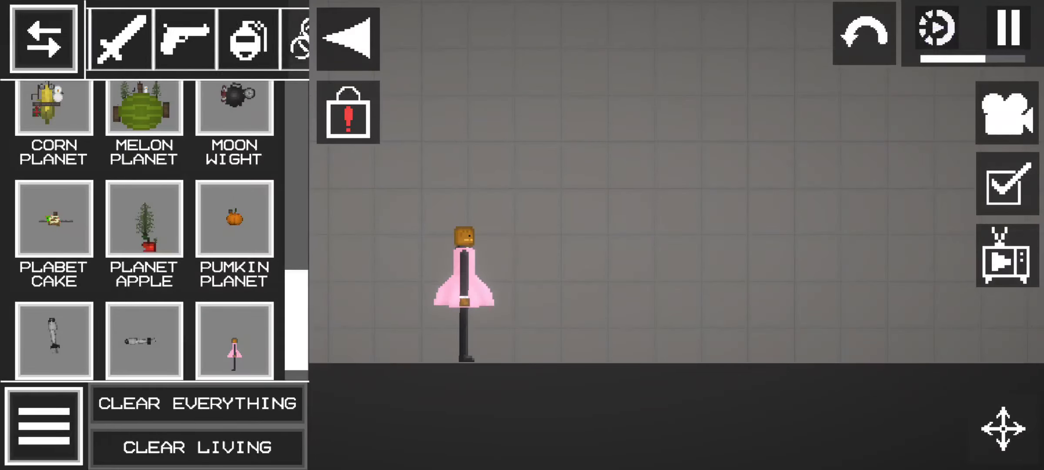
left_click(114, 37)
scroll(734, 270, "up", 3)
Scroll the Living list to spawn Jax and Phantom Foxy, then hide the item panel.
left_click_drag(94, 327, 94, 98)
left_click_drag(94, 49, 94, 137)
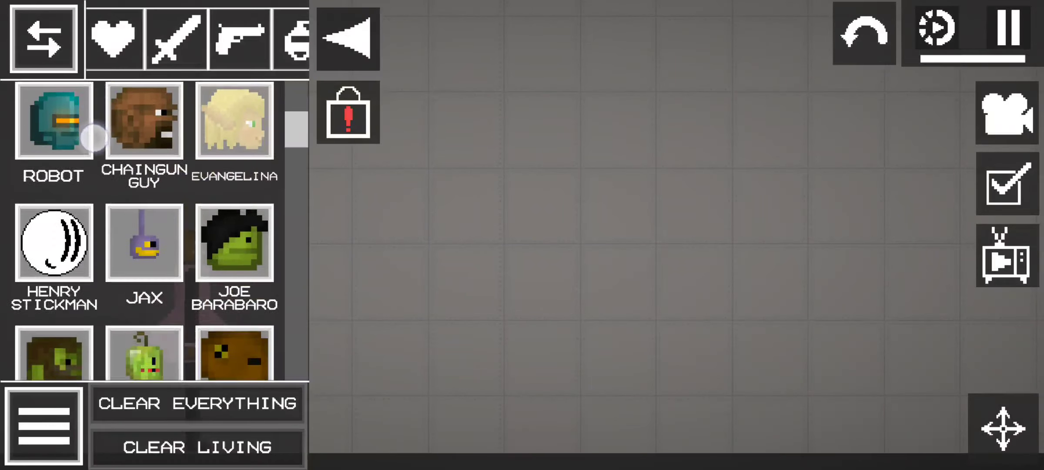
mouse_move(93, 326)
left_mouse_down()
mouse_move(93, 82)
mouse_move(94, 343)
left_mouse_up()
left_click(43, 37)
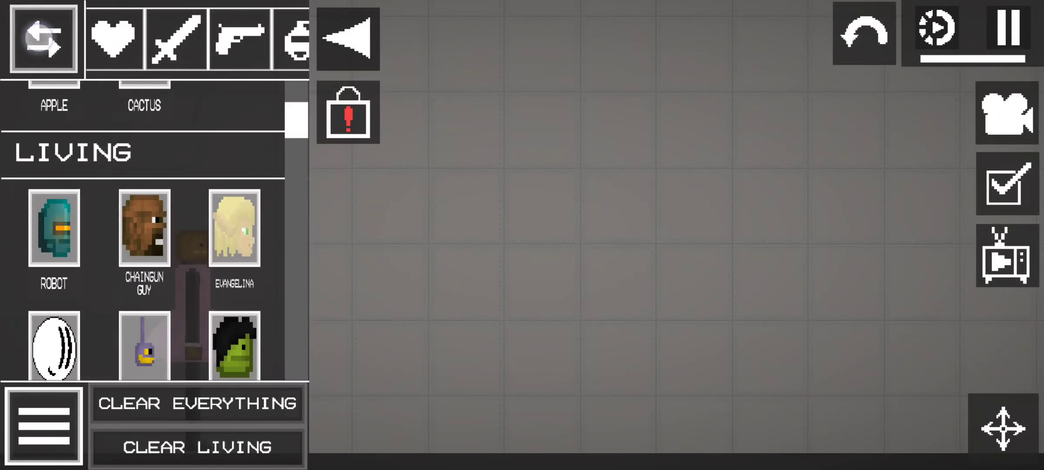
left_click_drag(143, 327, 143, 141)
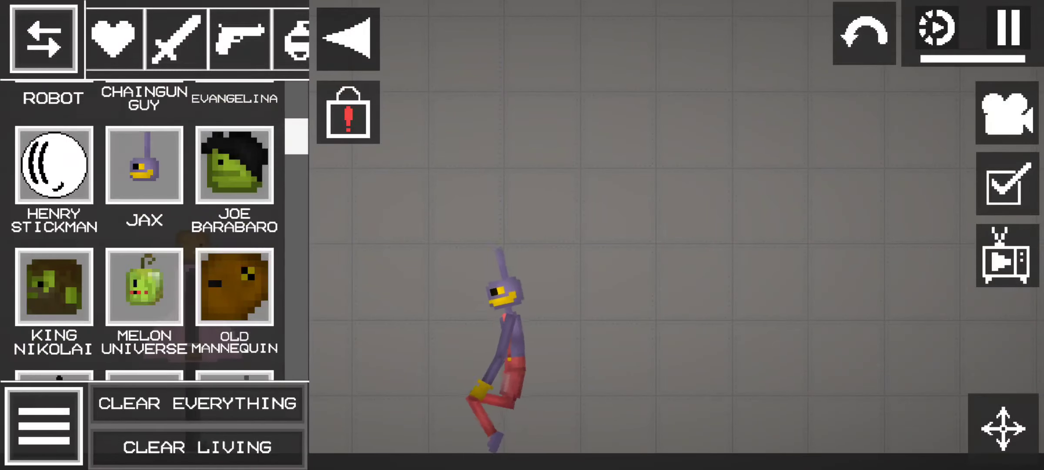
left_click_drag(294, 139, 297, 147)
left_click(234, 166)
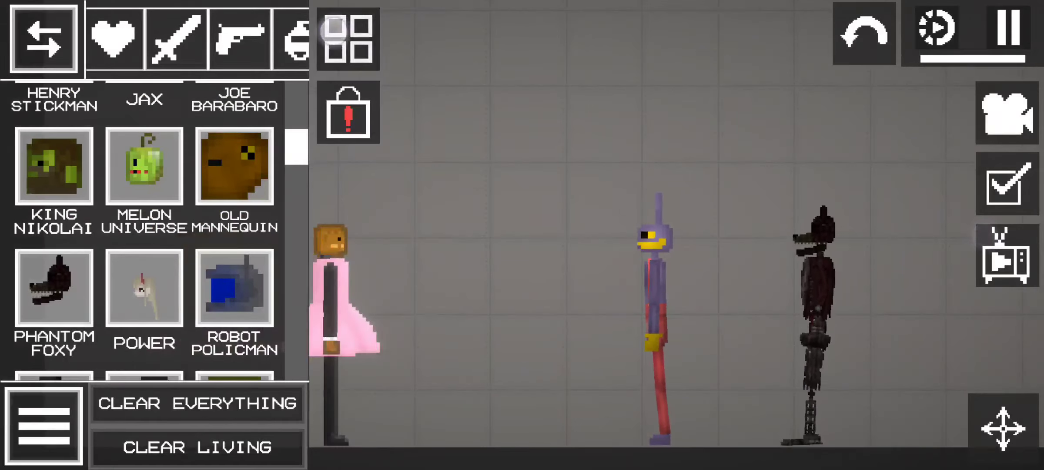
scroll(747, 269, "up", 5)
scroll(670, 197, "down", 3)
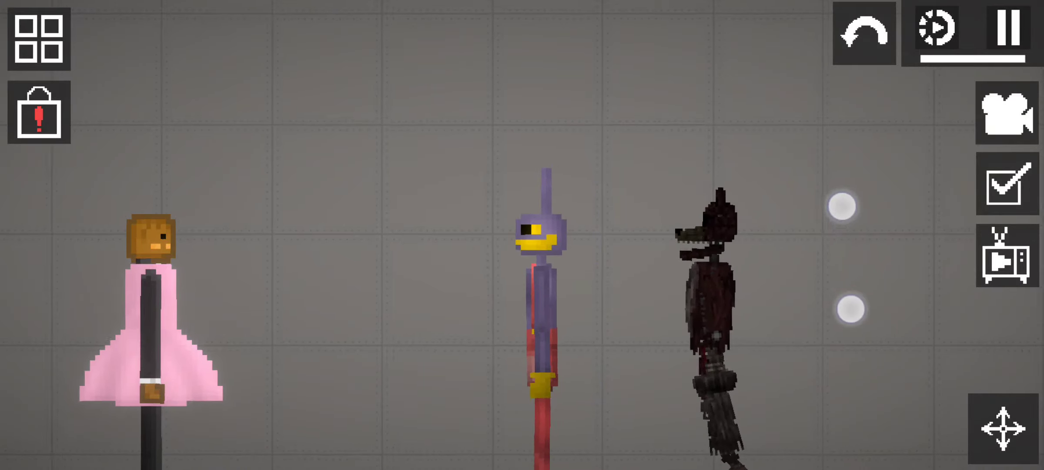
scroll(848, 261, "up", 3)
Raise Phantom Foxy's arm and move Foxy up close beside Jax.
mouse_move(741, 344)
left_mouse_down()
mouse_move(706, 122)
mouse_move(692, 163)
mouse_move(699, 139)
mouse_move(783, 88)
mouse_move(762, 146)
mouse_move(648, 261)
mouse_move(772, 249)
mouse_move(797, 206)
mouse_move(699, 299)
mouse_move(697, 283)
left_mouse_up()
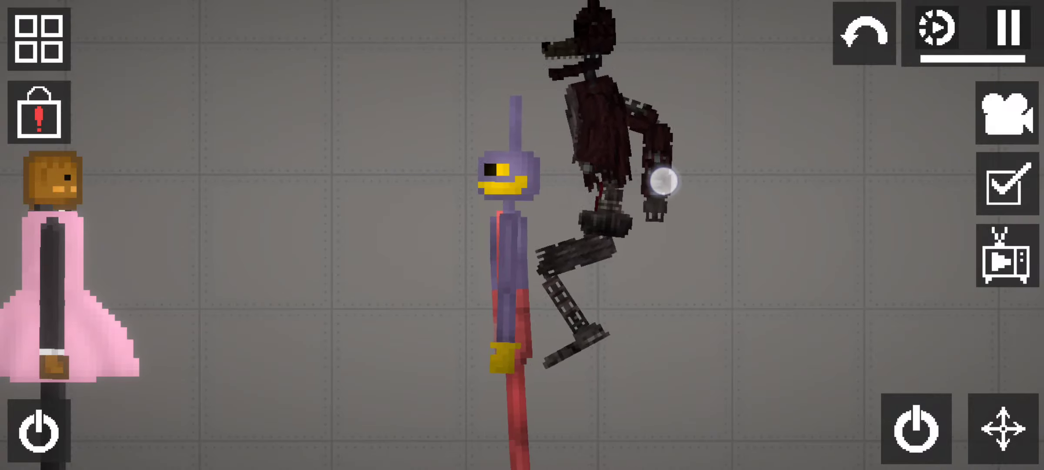
left_click_drag(662, 181, 695, 168)
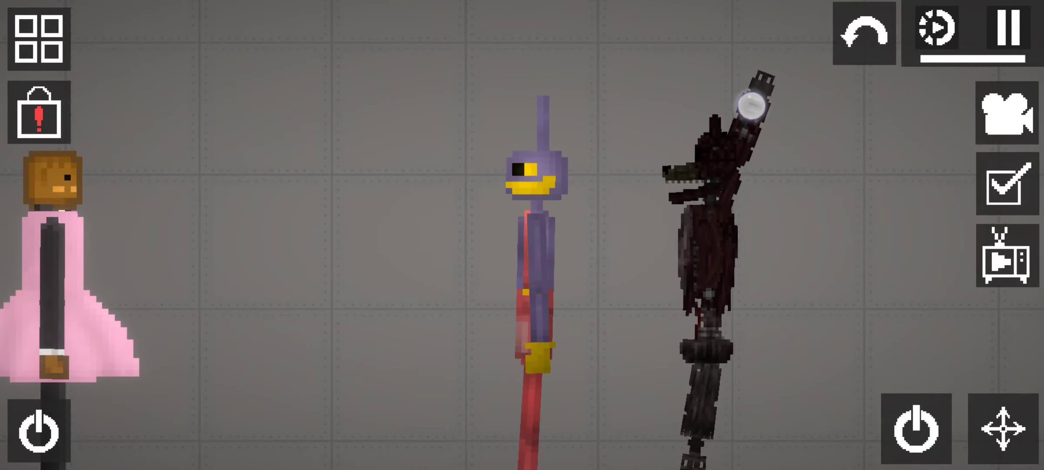
mouse_move(764, 331)
left_mouse_down()
mouse_move(622, 296)
mouse_move(717, 305)
mouse_move(699, 187)
mouse_move(687, 194)
mouse_move(742, 217)
left_mouse_up()
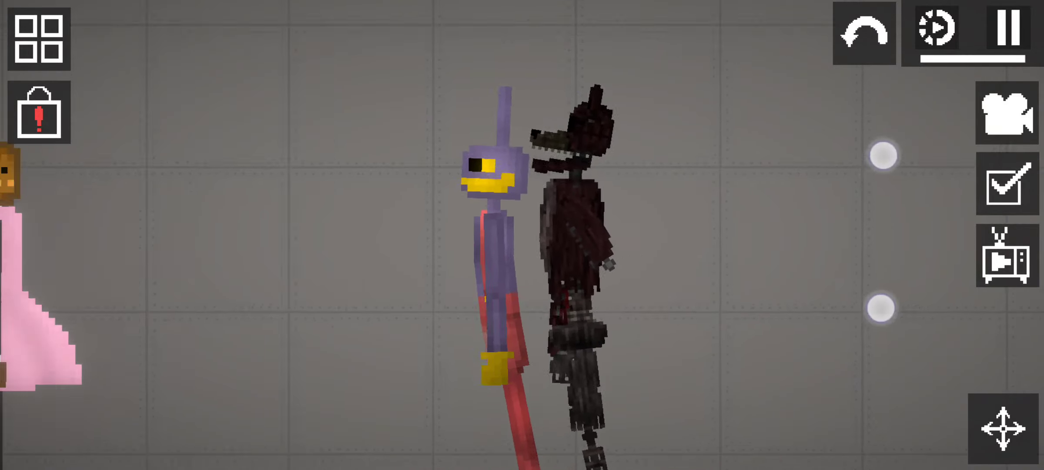
scroll(884, 233, "up", 3)
Bring the pink-dressed mom over toward Jax with her hand raised in a gesture.
mouse_move(101, 349)
left_mouse_down()
mouse_move(205, 227)
mouse_move(212, 238)
left_mouse_up()
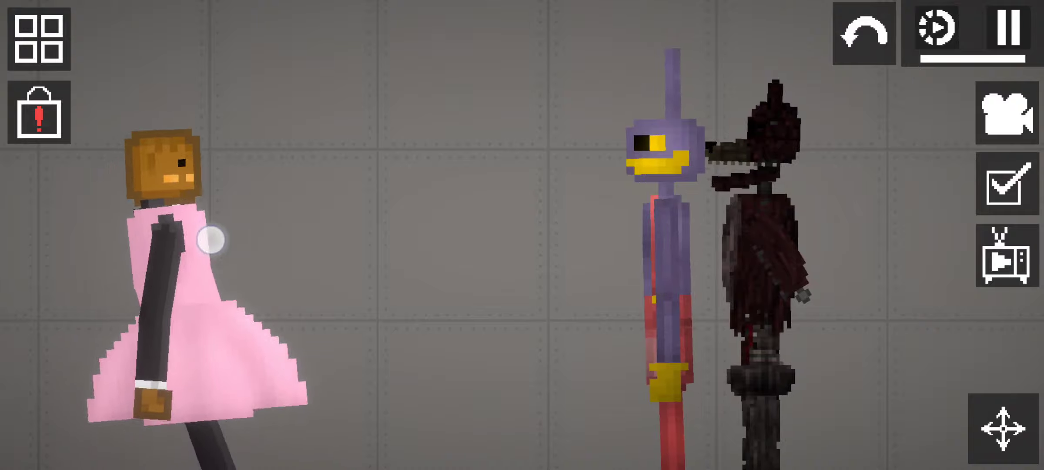
left_click_drag(300, 379, 518, 379)
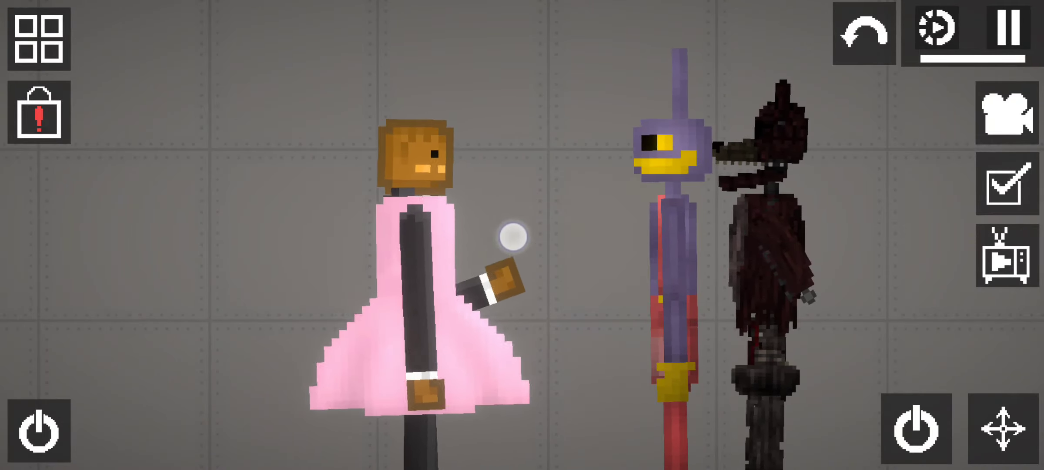
left_click_drag(517, 379, 513, 236)
left_click(427, 150)
scroll(497, 286, "up", 2)
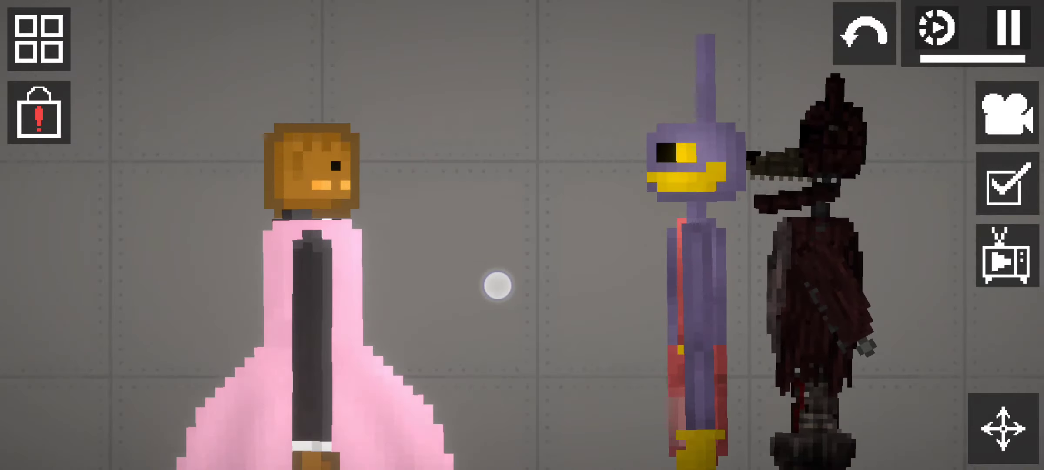
Swing Jax around by its yellow foot and set it back upright.
left_click(665, 415)
mouse_move(665, 414)
left_mouse_down()
mouse_move(676, 313)
mouse_move(821, 296)
mouse_move(967, 369)
mouse_move(680, 245)
mouse_move(751, 191)
left_mouse_up()
mouse_move(687, 363)
left_mouse_down()
mouse_move(582, 363)
mouse_move(256, 230)
left_mouse_up()
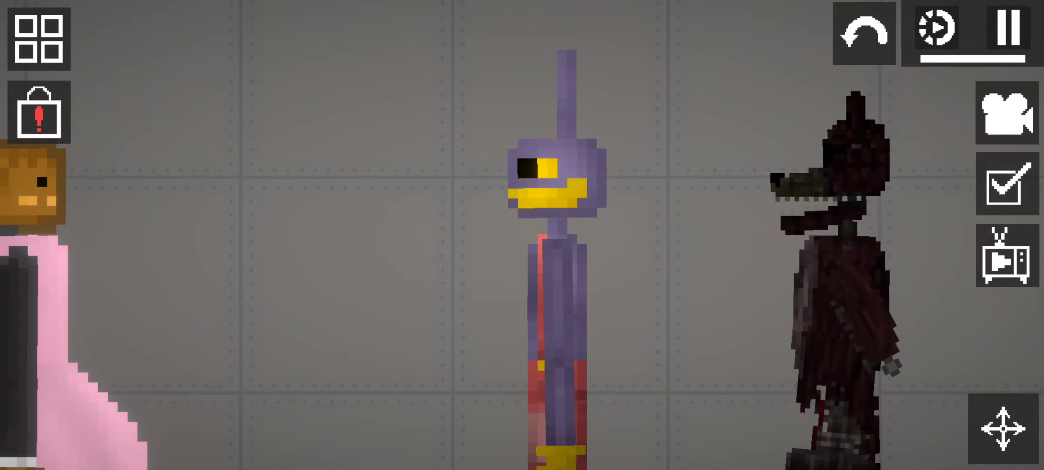
Tilt Phantom Foxy's snout up and lean it forward, then lift the mom's arm.
left_click_drag(707, 240, 741, 200)
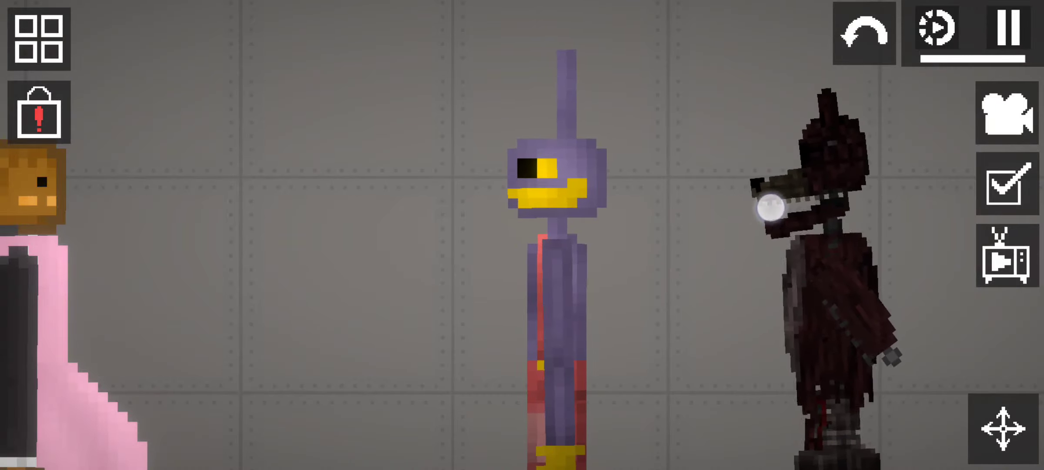
left_click_drag(767, 212, 723, 274)
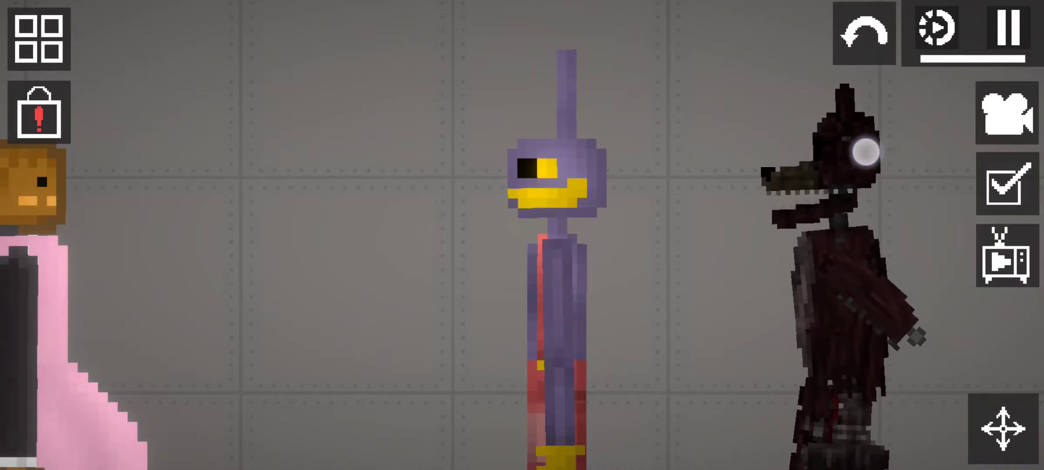
left_click_drag(673, 368, 840, 368)
left_click_drag(277, 275, 280, 216)
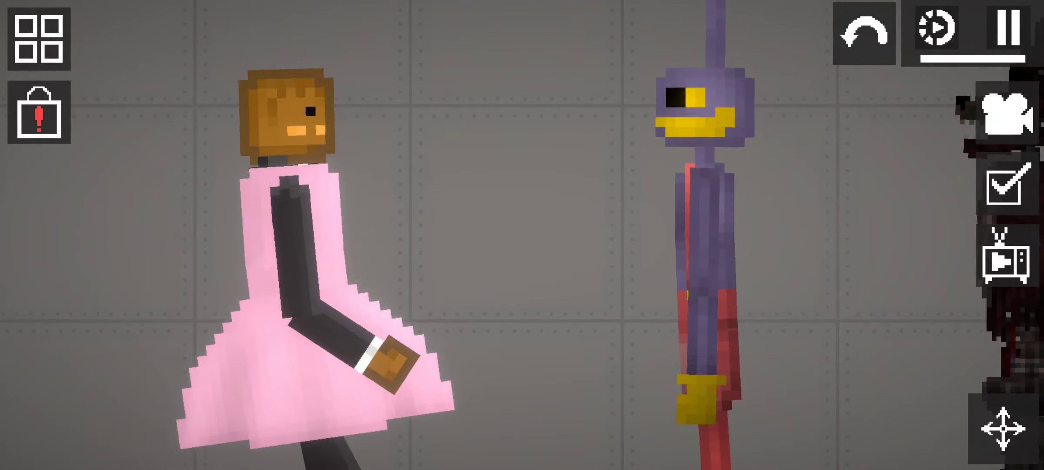
left_click(661, 182)
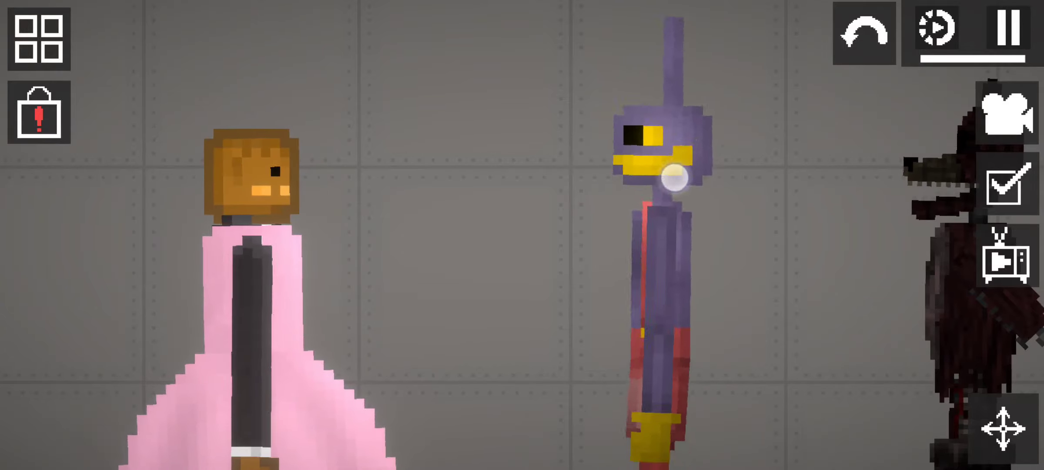